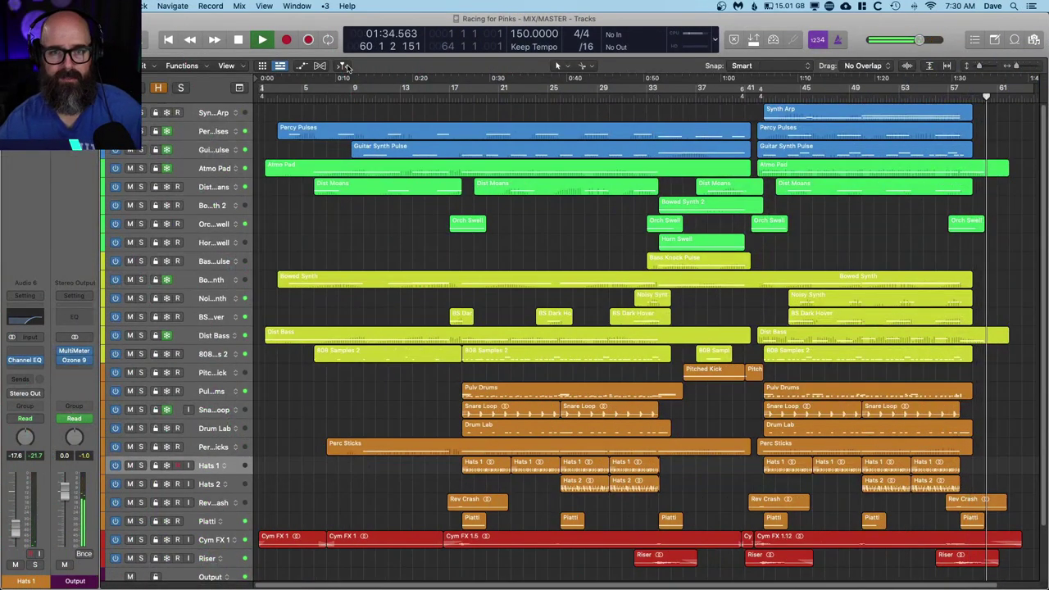
# - Return the playhead to the start of the song and solo the Synth Arp, Percy Pulses and Guitar Synth Pulse tracks
pyautogui.click(343, 65)
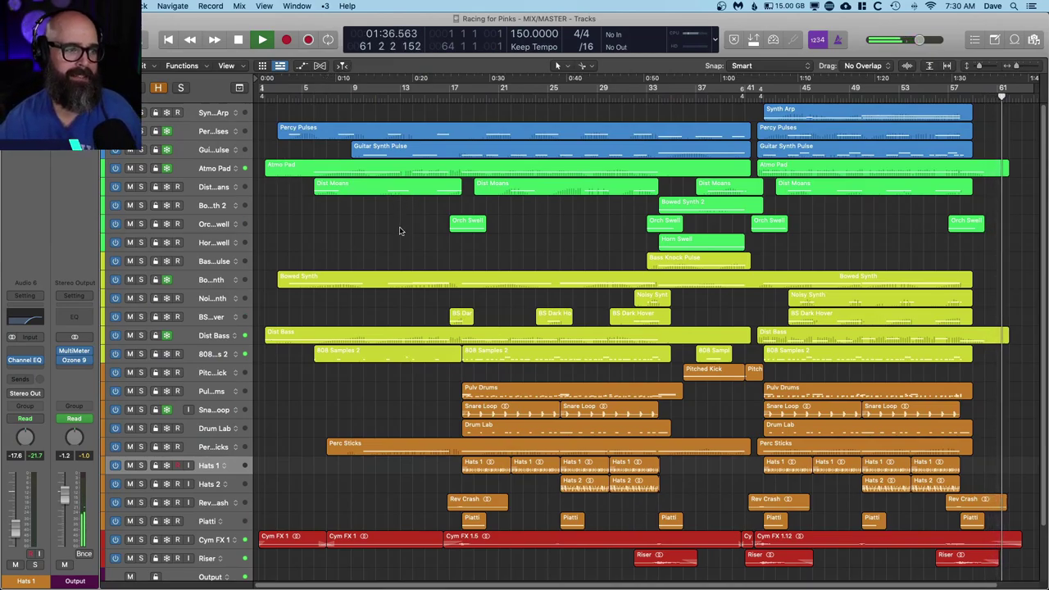
pyautogui.press('space')
pyautogui.press('Return')
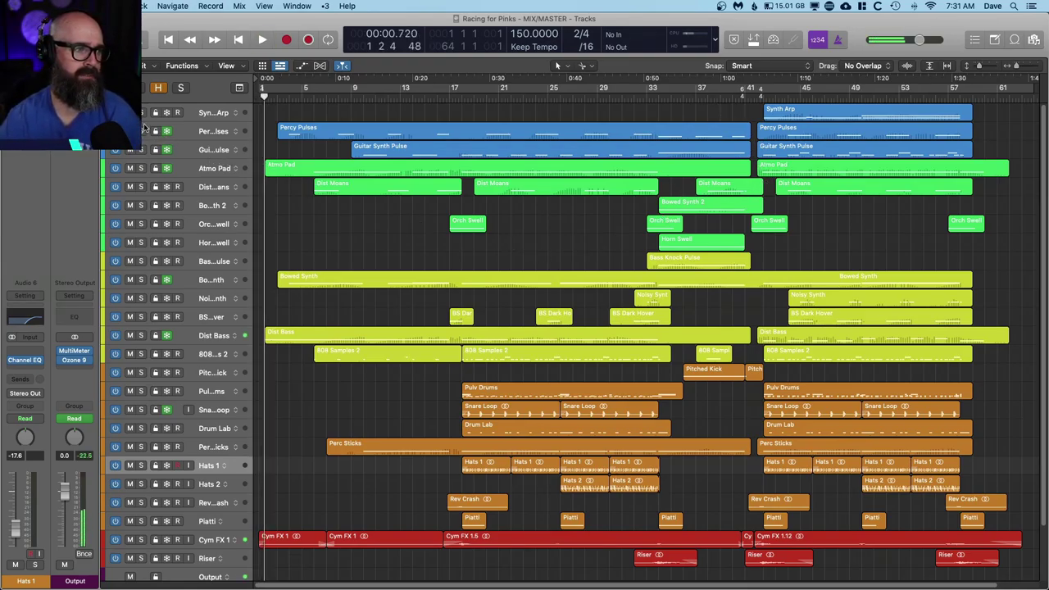
pyautogui.click(141, 168)
pyautogui.click(140, 168)
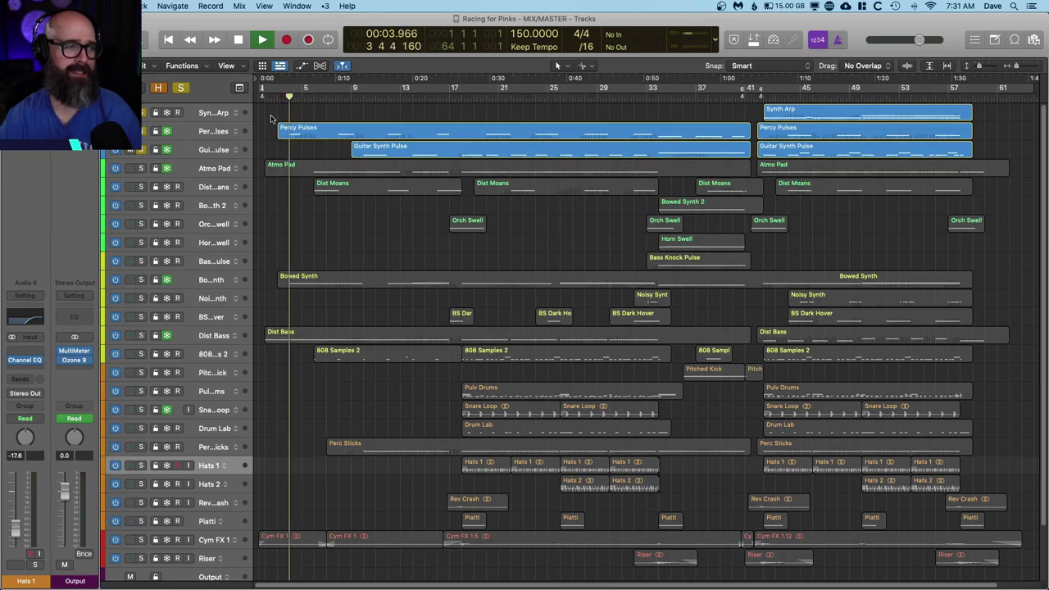
# - Select the Synth Arp, Percy Pulses and Guitar Synth Pulse tracks one after another to check their channel strips during playback
pyautogui.click(229, 115)
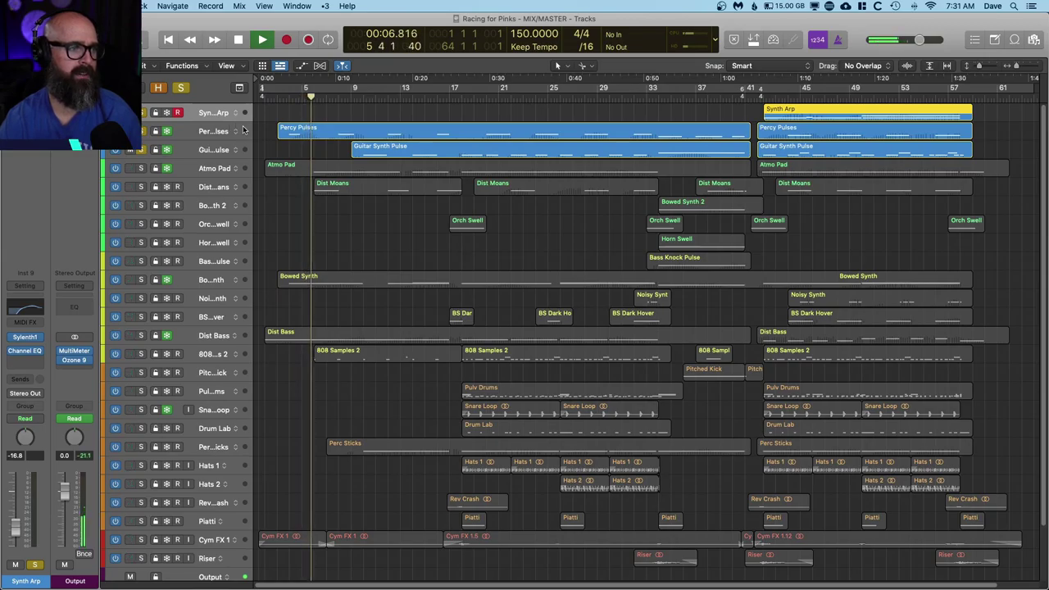
pyautogui.click(210, 130)
pyautogui.click(218, 149)
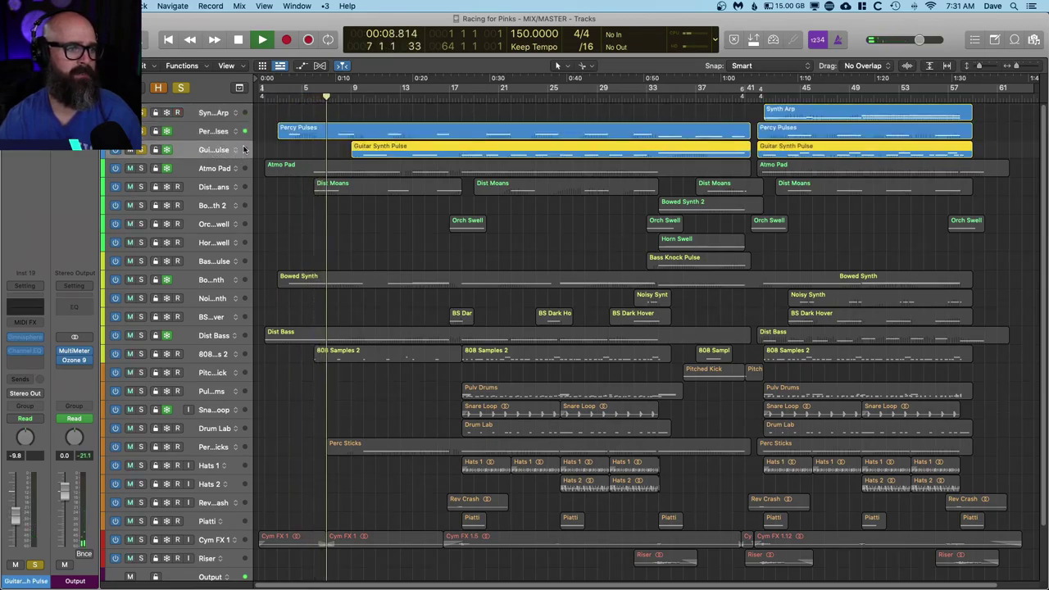
# - Audition the soloed pulse tracks from shortly before bar 29 and again from about bar 33
pyautogui.click(573, 93)
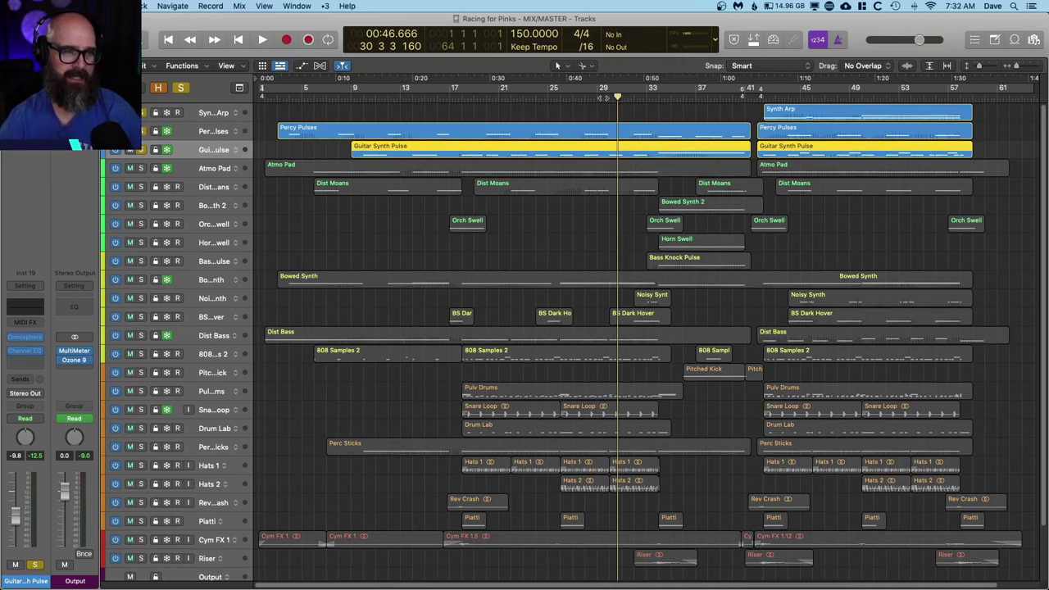
pyautogui.click(587, 98)
pyautogui.press('space')
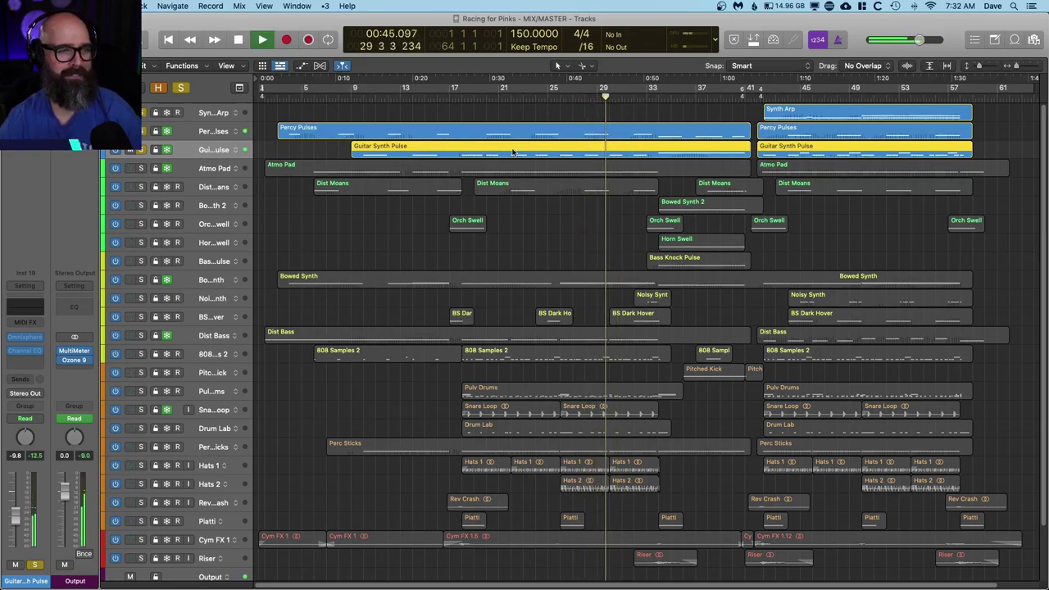
pyautogui.press('space')
pyautogui.click(657, 97)
pyautogui.press('space')
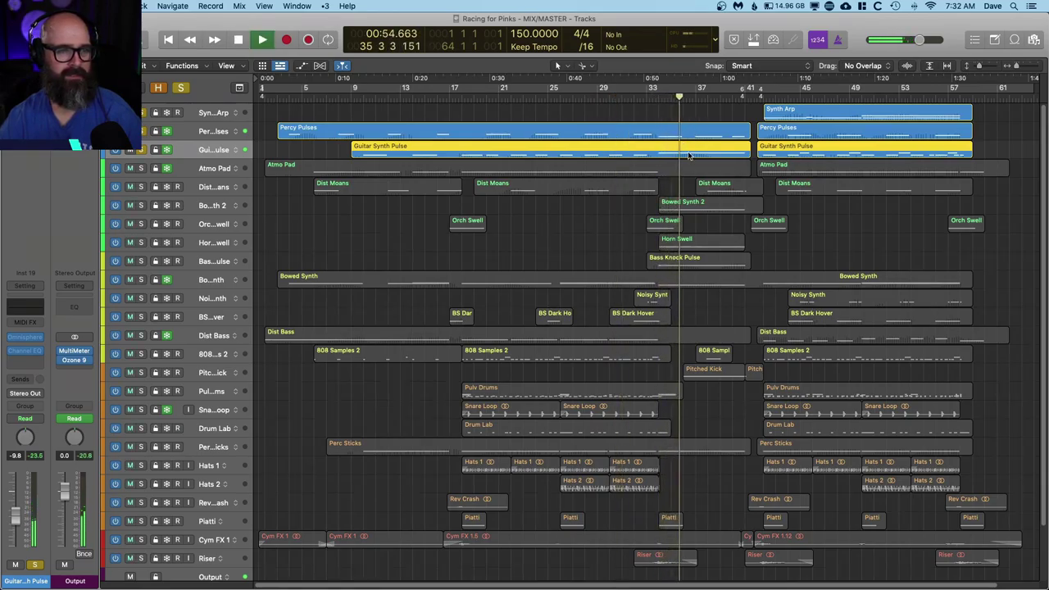
pyautogui.press('space')
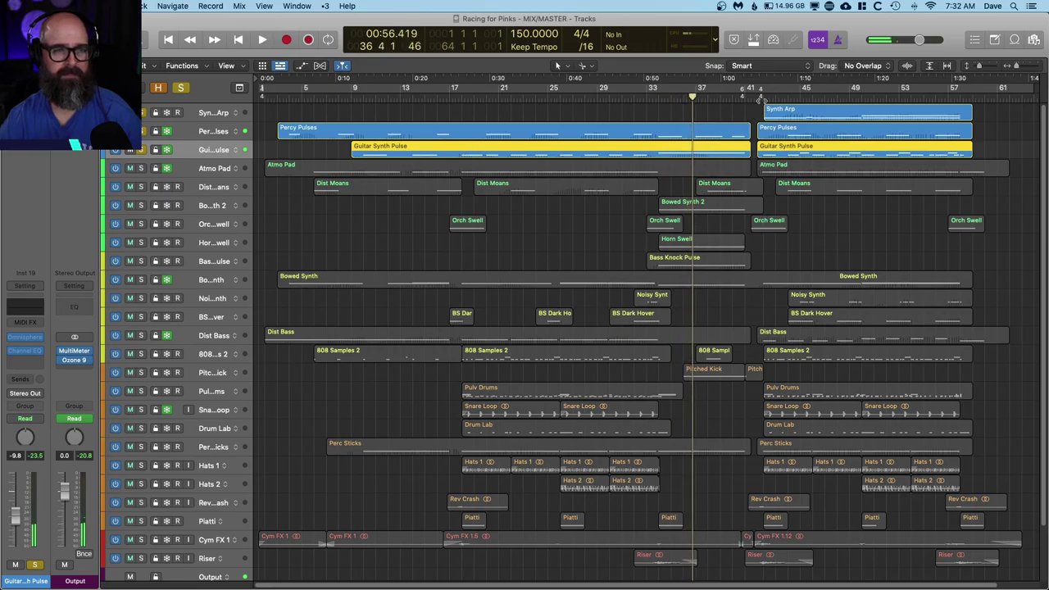
# - Move the playhead to bar 42 and open the Sylenth1 instrument of the Synth Arp track for inspection
pyautogui.hotkey('alt', '.')
pyautogui.click(215, 114)
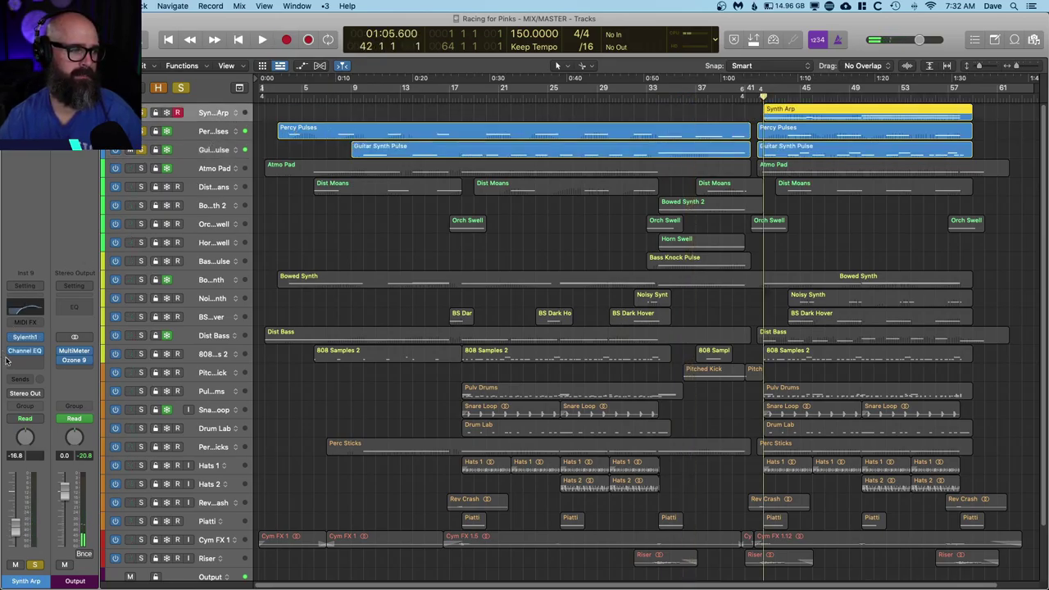
pyautogui.click(25, 337)
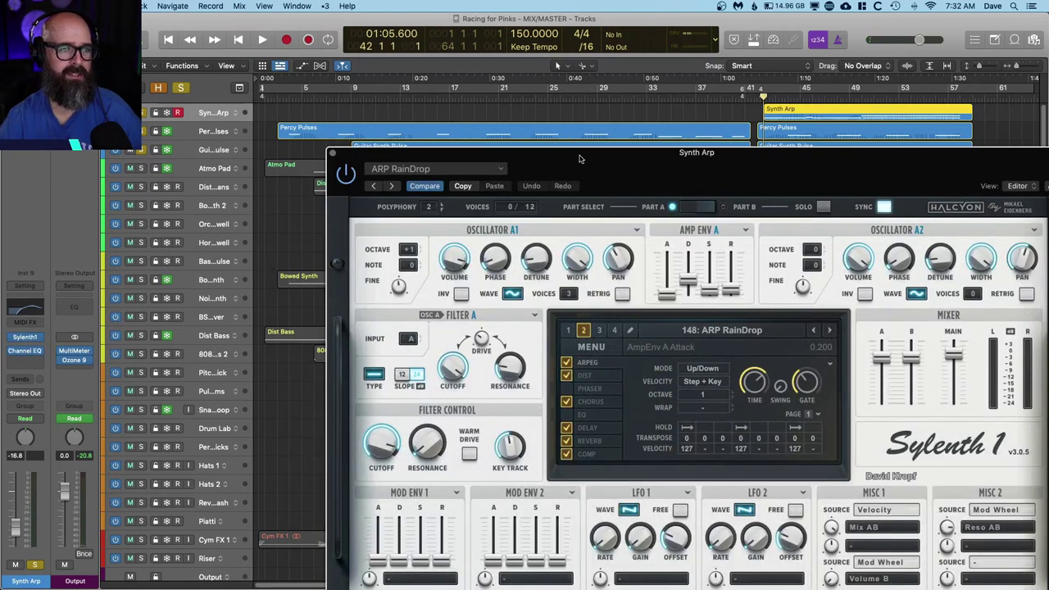
pyautogui.moveTo(579, 159); pyautogui.dragTo(521, 39)
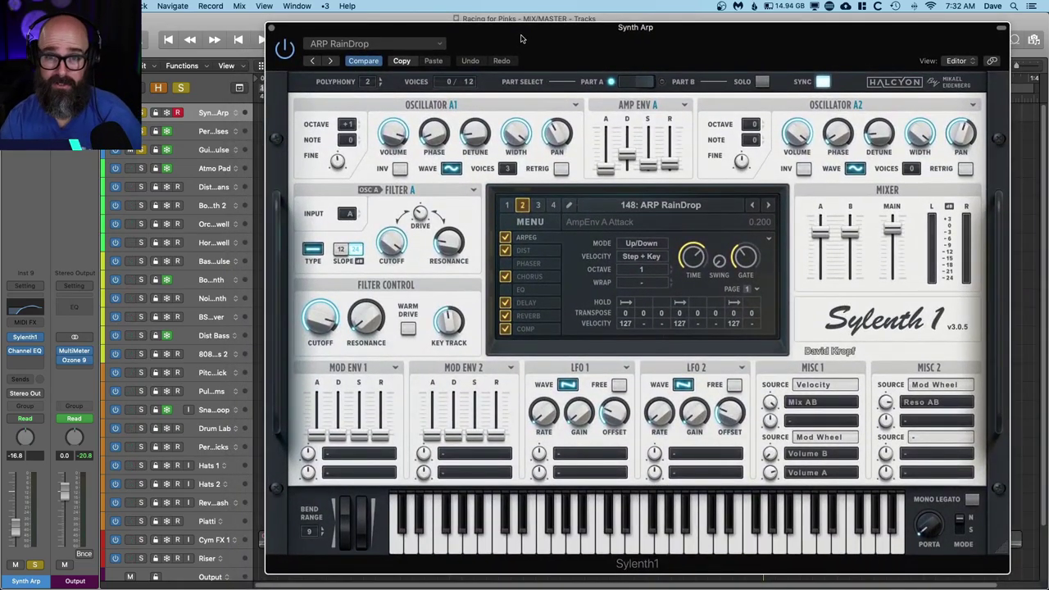
pyautogui.moveTo(522, 39); pyautogui.dragTo(506, 118)
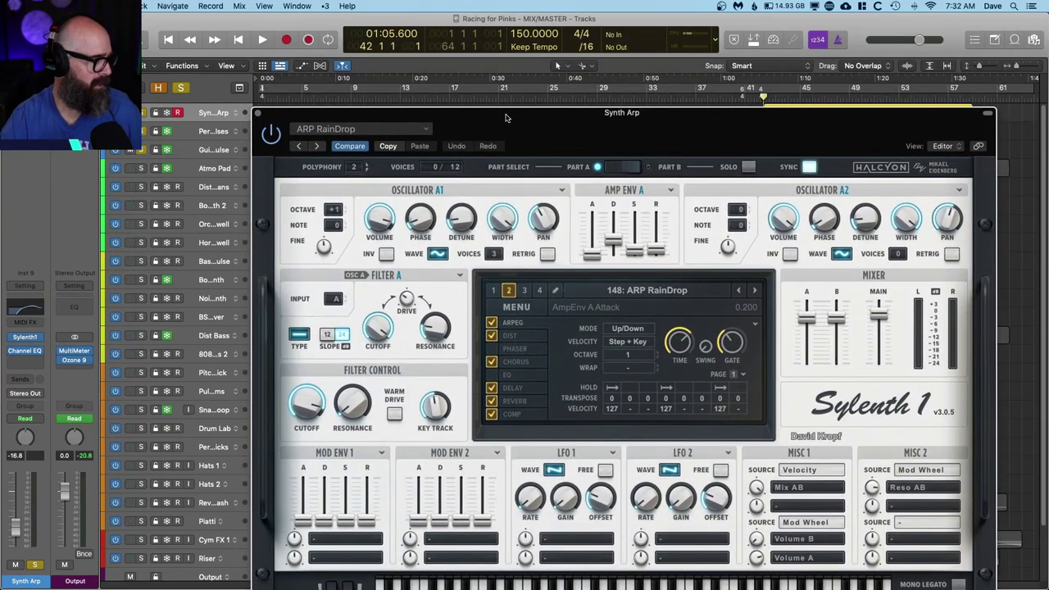
# - Play the section from bar 42 while showing the ARP RainDrop patch in the Sylenth1 window
pyautogui.press('space')
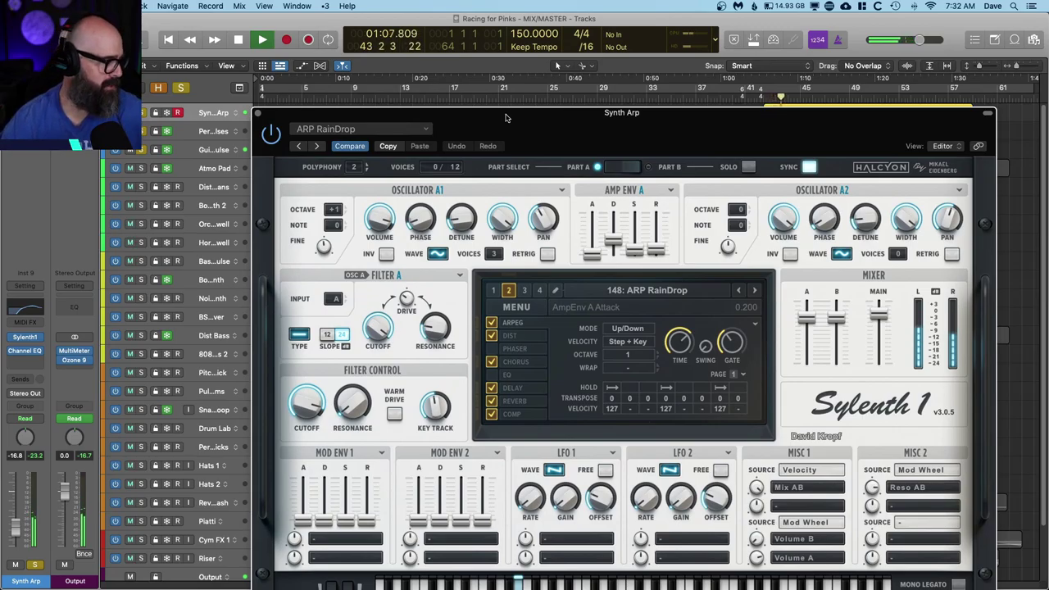
pyautogui.moveTo(506, 118); pyautogui.dragTo(505, 115)
pyautogui.moveTo(504, 111); pyautogui.dragTo(506, 92)
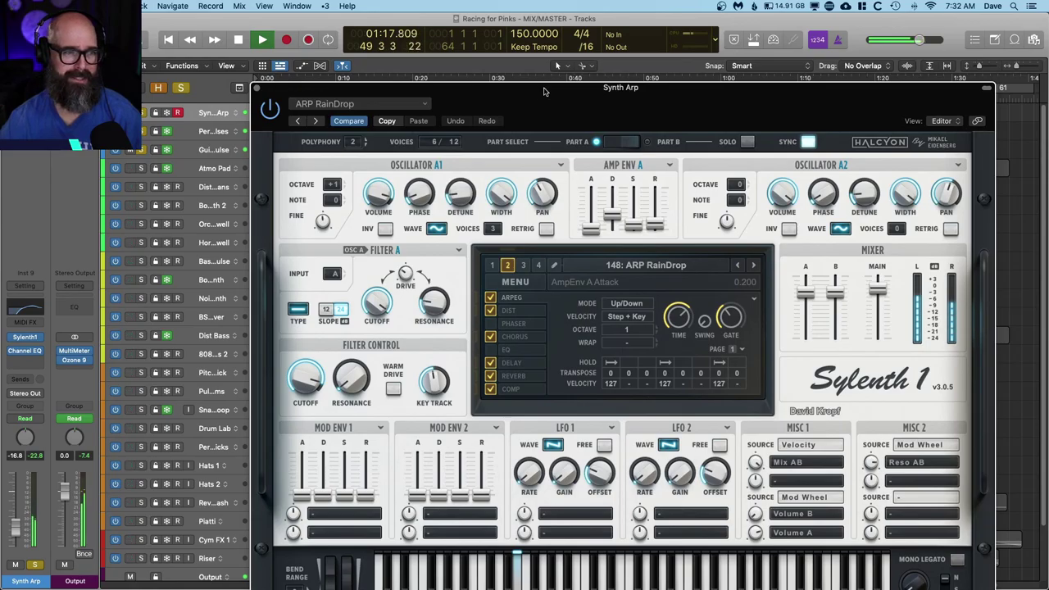
pyautogui.moveTo(543, 91); pyautogui.dragTo(482, 37)
pyautogui.moveTo(328, 38); pyautogui.dragTo(420, 34)
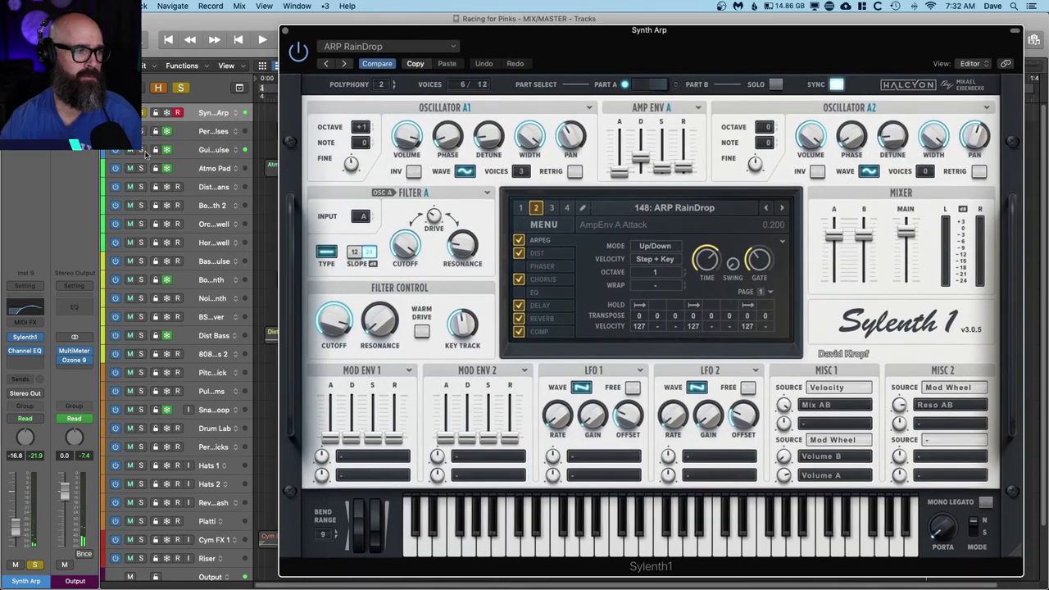
# - Listen to Synth Arp on its own from bar 42 with Sylenth1 moved around, and close the plug-in window
pyautogui.moveTo(707, 41); pyautogui.dragTo(393, 57)
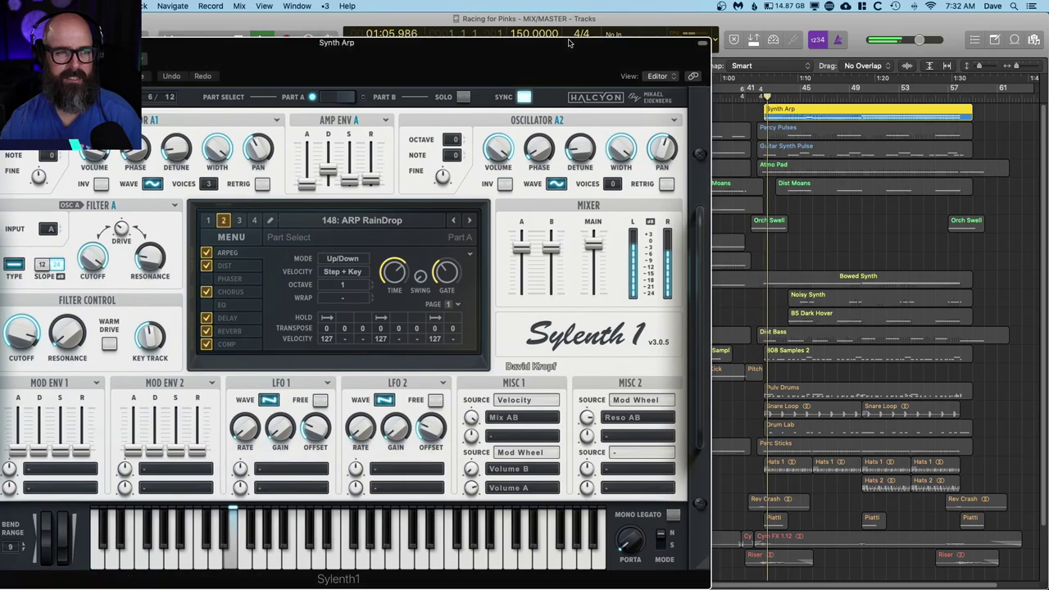
pyautogui.moveTo(569, 41); pyautogui.dragTo(746, 32)
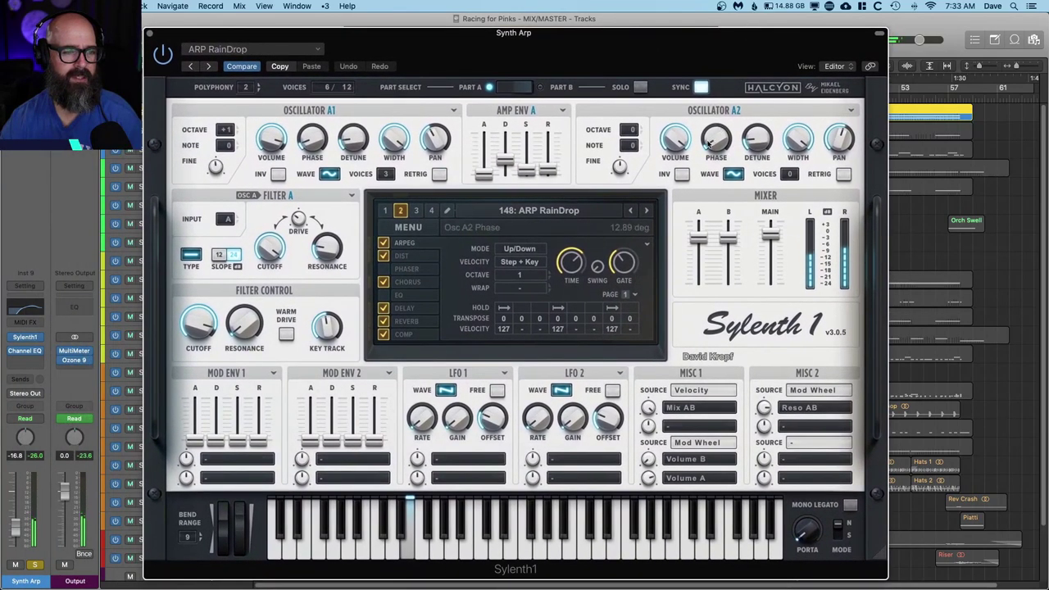
pyautogui.moveTo(147, 36); pyautogui.dragTo(170, 40)
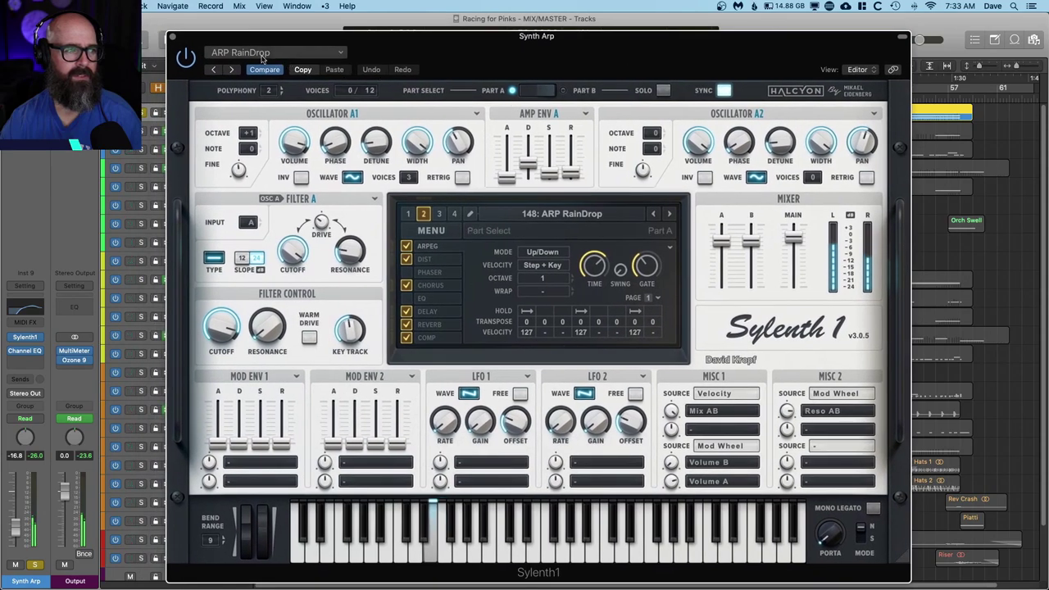
pyautogui.click(170, 38)
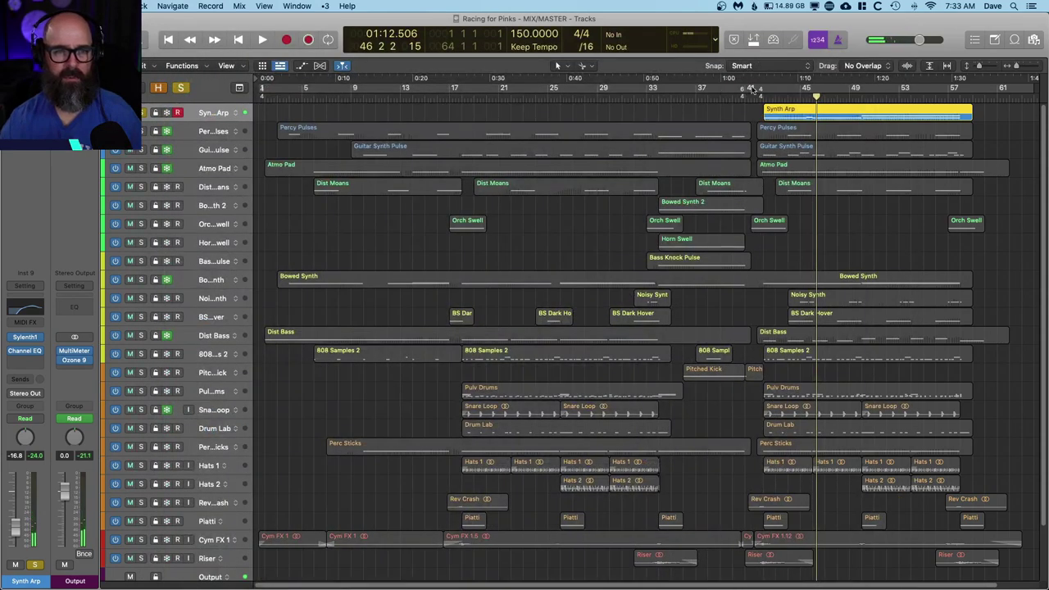
# - Audition the soloed Synth Arp from about bar 49 and turn off its solo
pyautogui.click(854, 96)
pyautogui.press('space')
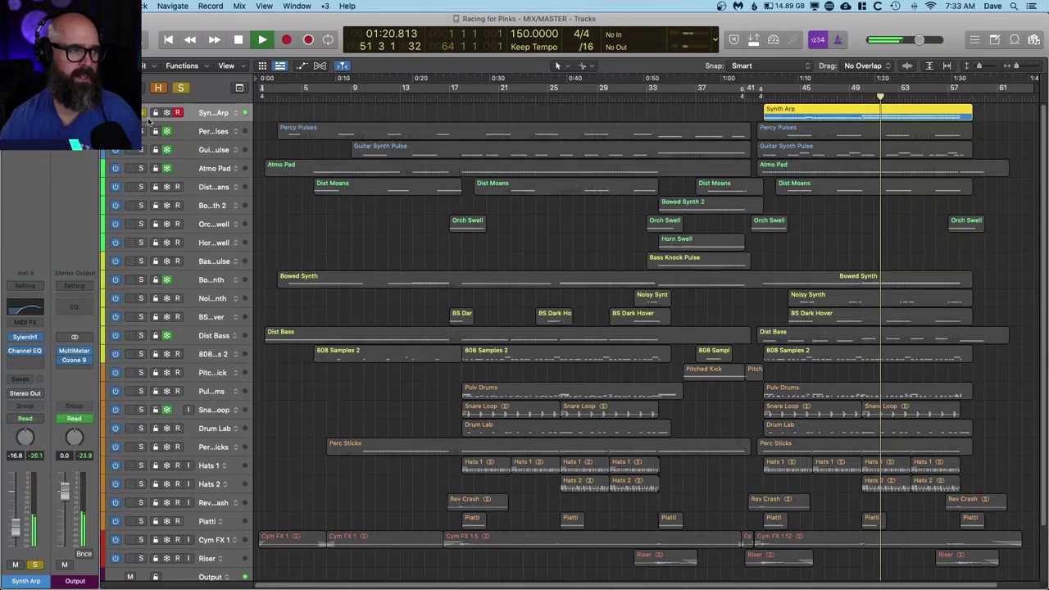
pyautogui.press('space')
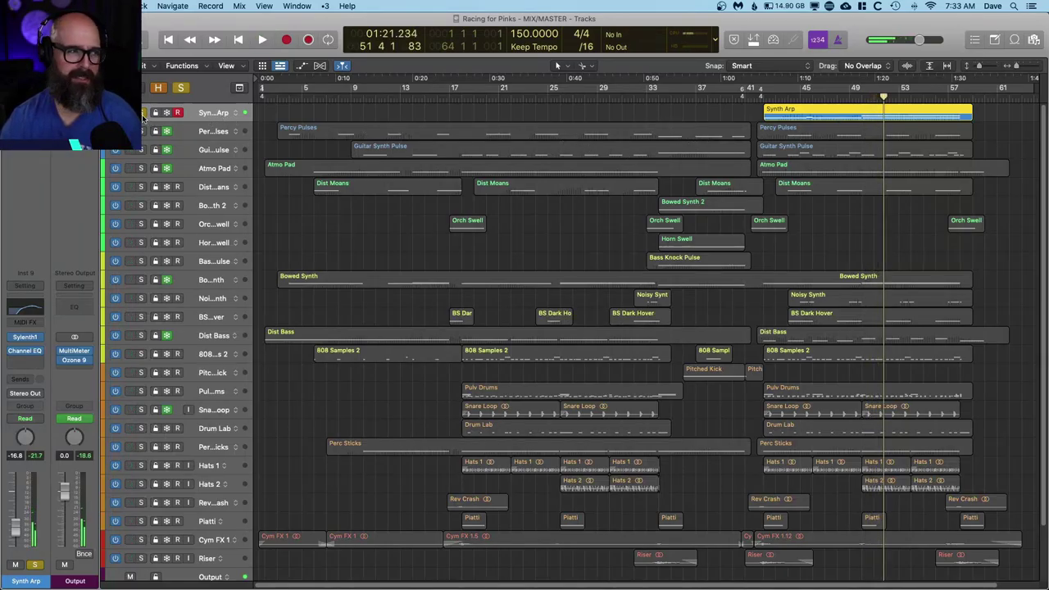
pyautogui.click(142, 114)
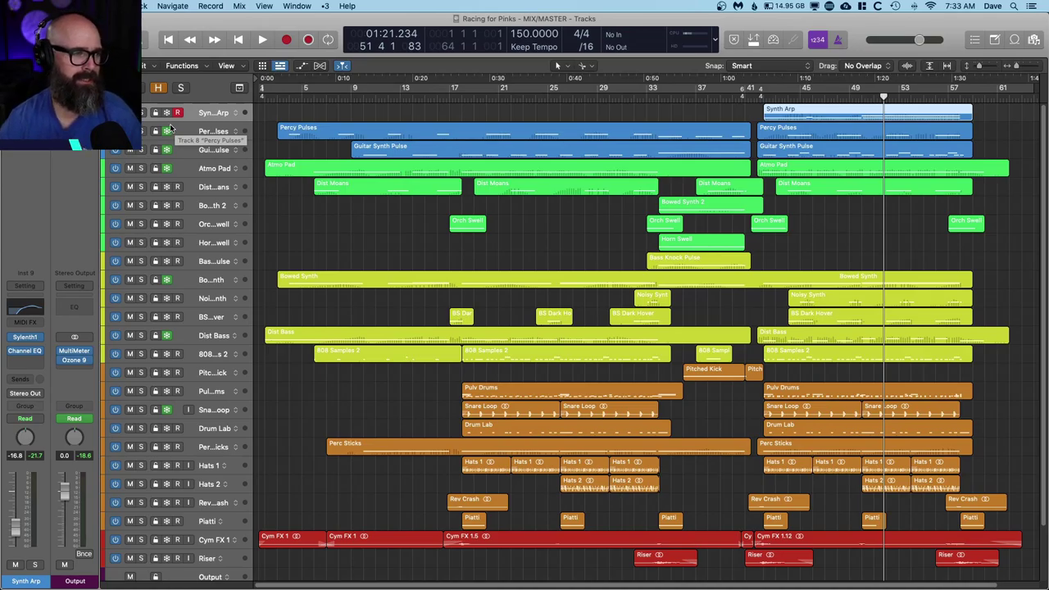
# - Solo the green tracks from Atmo Pad through Horn Swell, start playback, and narrow the solo to the selected Atmo Pad
pyautogui.moveTo(141, 168); pyautogui.dragTo(145, 244)
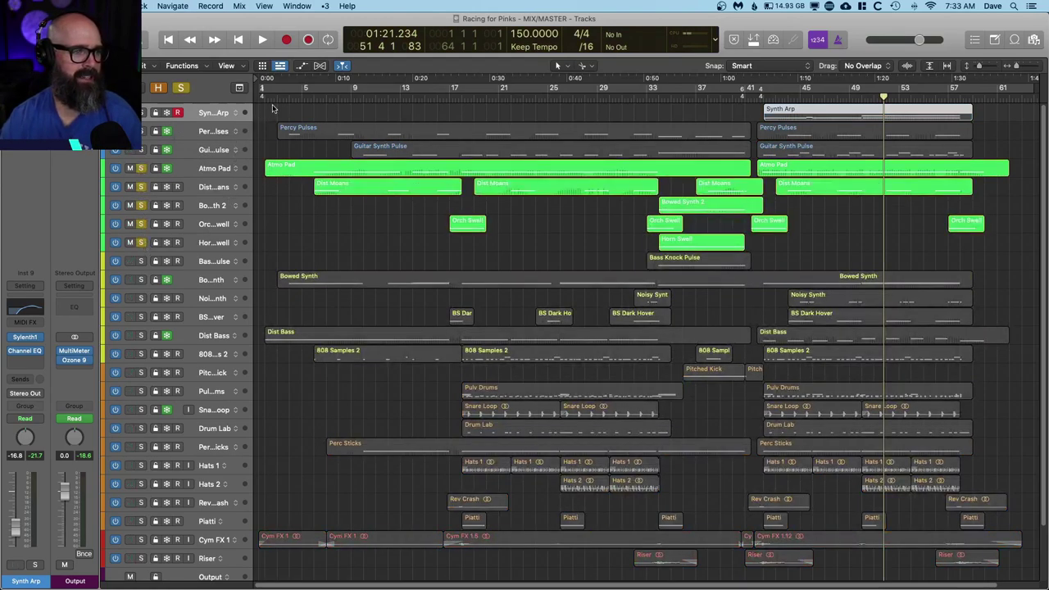
pyautogui.press('space')
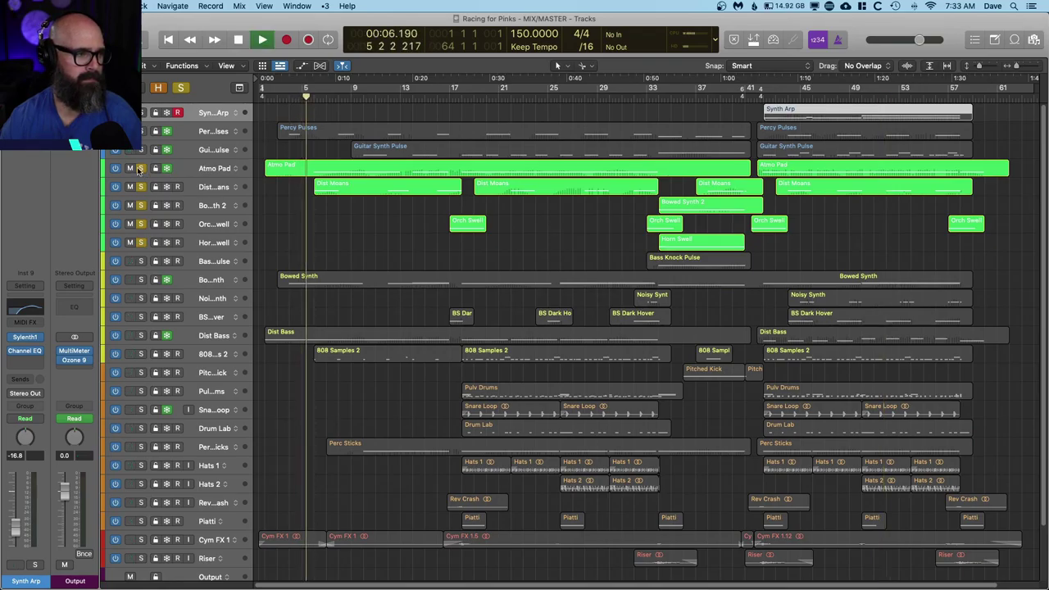
pyautogui.keyDown('alt'); pyautogui.click(141, 168); pyautogui.keyUp('alt')
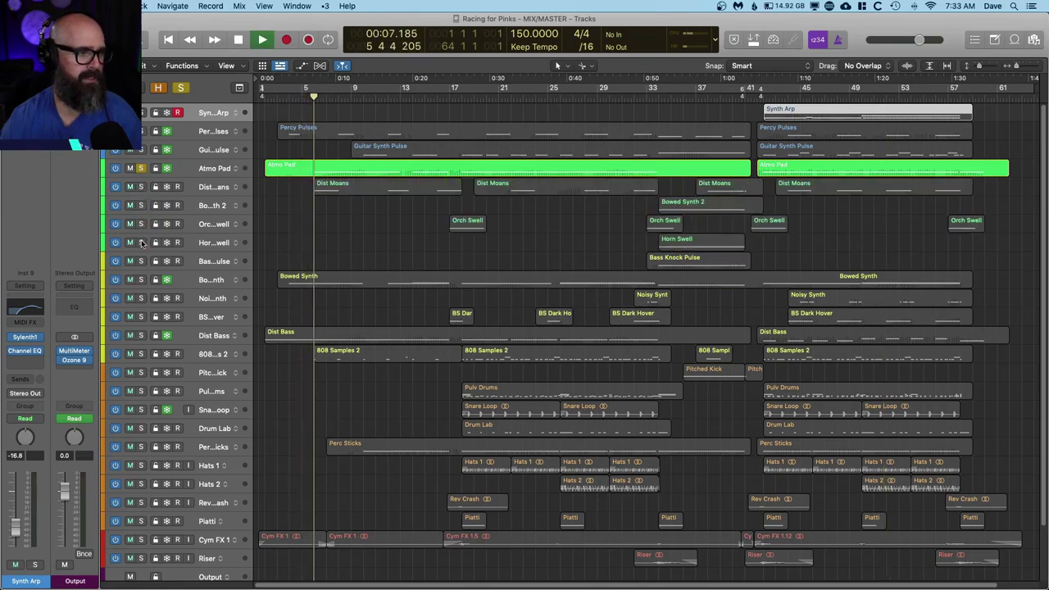
pyautogui.click(205, 170)
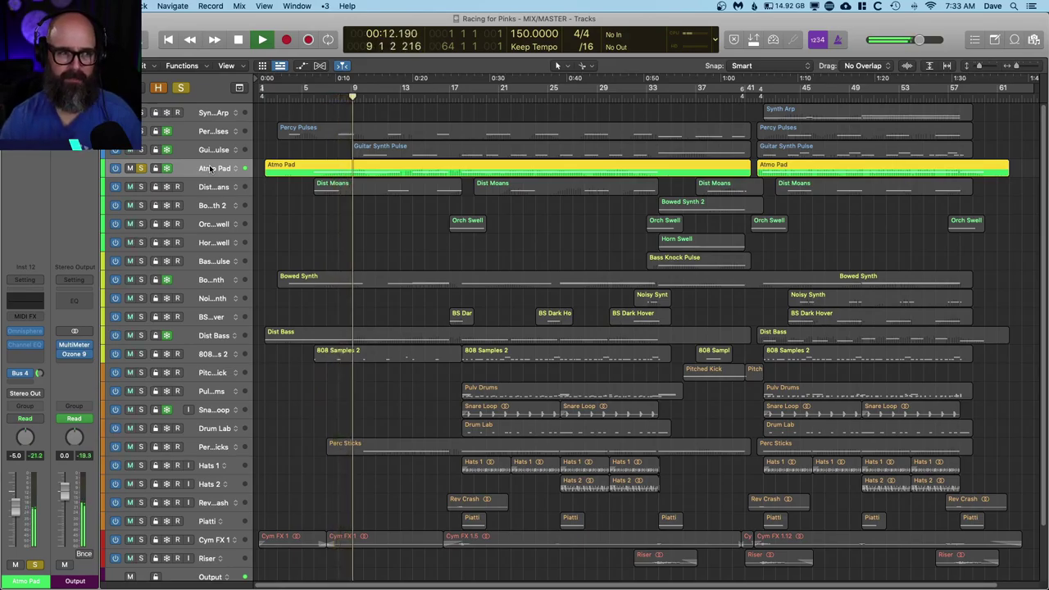
# - Switch the solo from Atmo Pad to Dist Moans and replay it from a few bars earlier
pyautogui.click(141, 187)
pyautogui.click(141, 168)
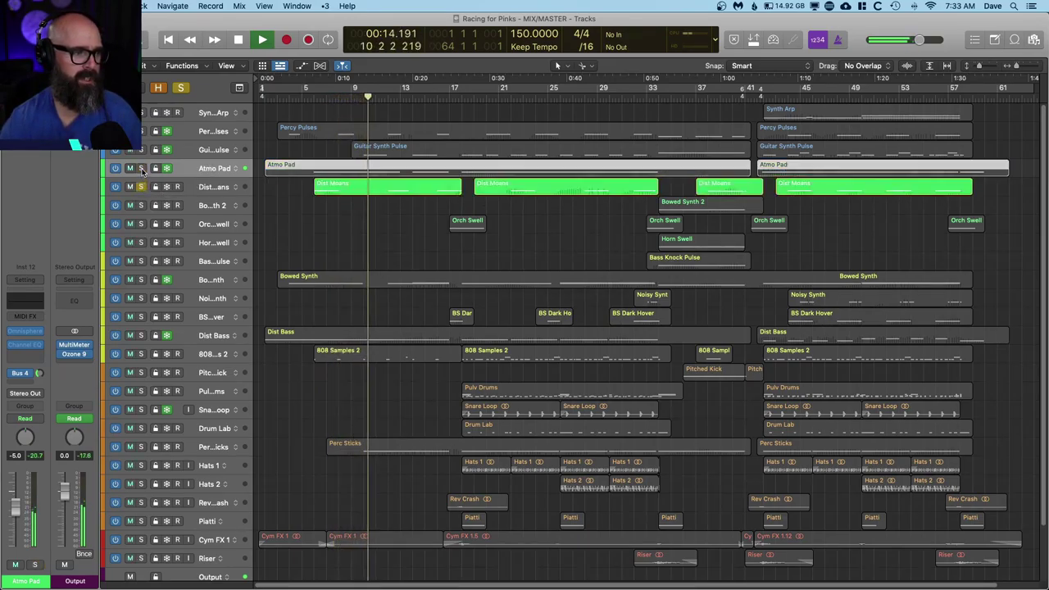
pyautogui.press('space')
pyautogui.press(',')
pyautogui.press(',')
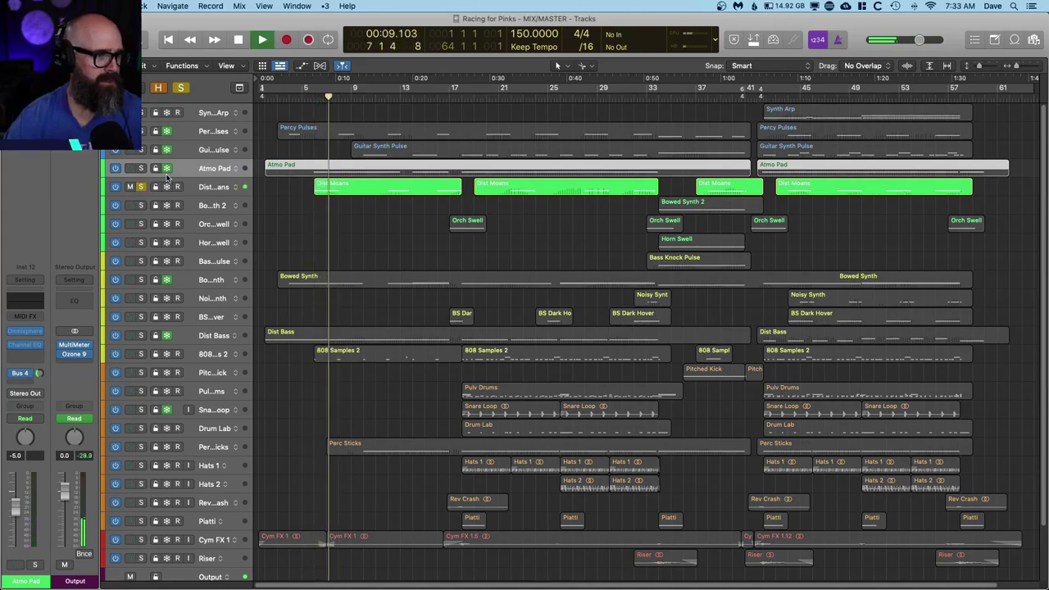
# - Add Orch Swell to the solo, select the track, and audition its first region near bar 17
pyautogui.click(141, 225)
pyautogui.click(207, 230)
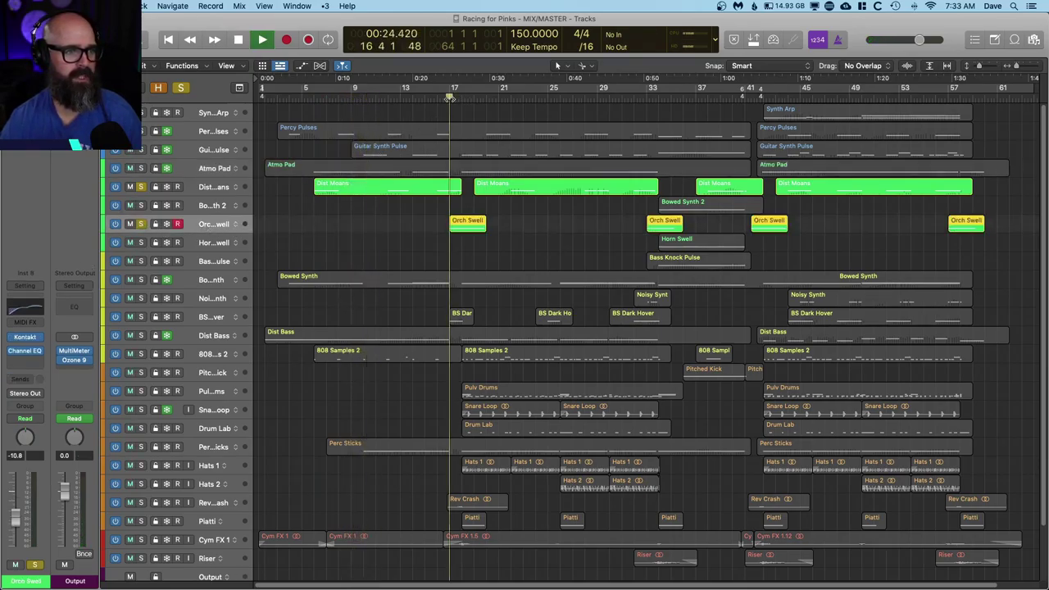
pyautogui.press('space')
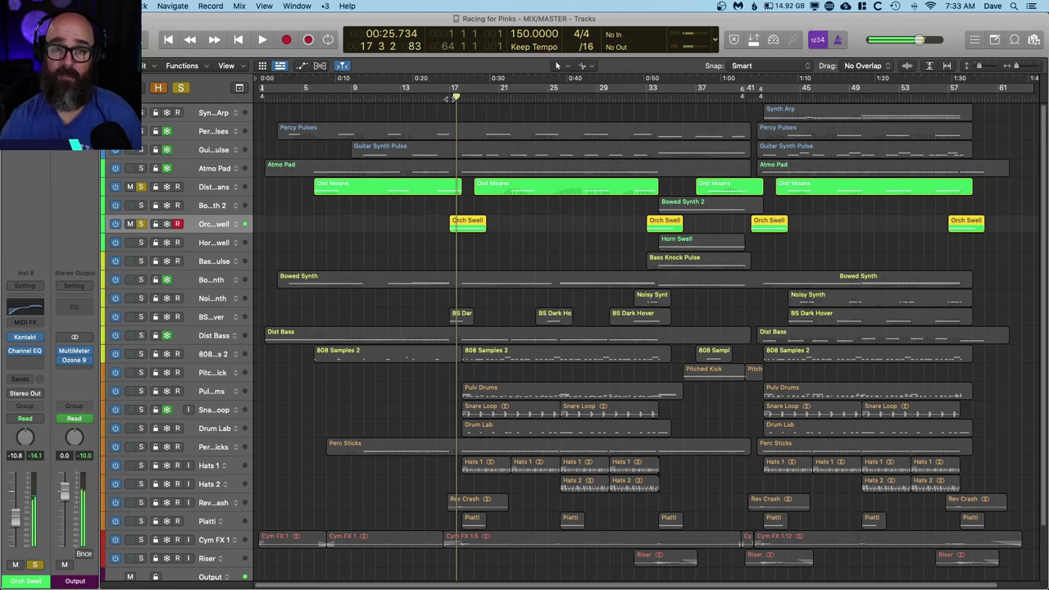
pyautogui.click(449, 98)
pyautogui.press('space')
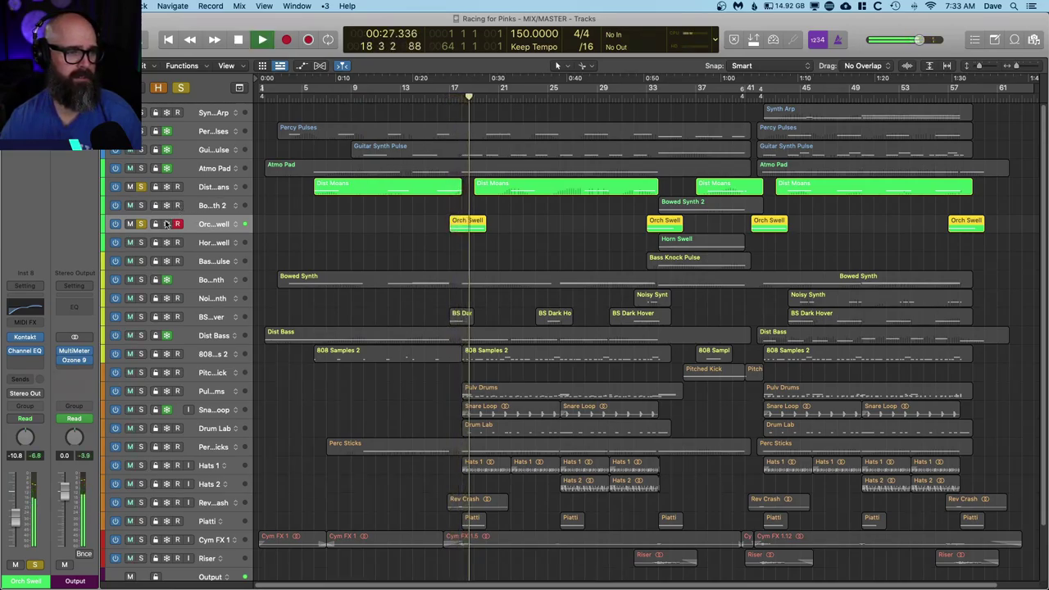
# - Resume playback from about bar 18 and add Atmo Pad to the solo alongside Dist Moans and Orch Swell
pyautogui.press('space')
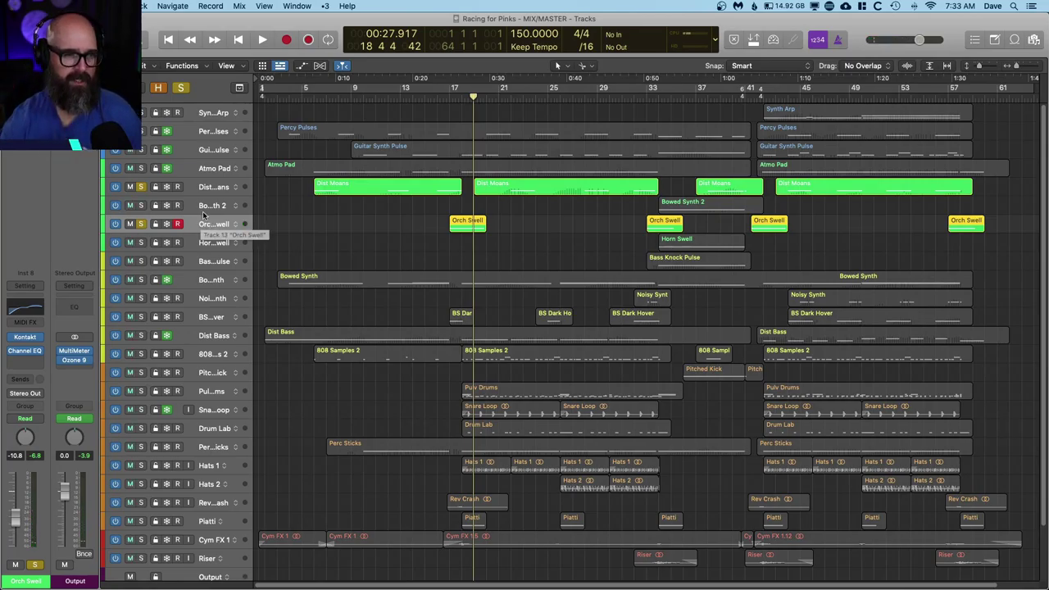
pyautogui.press('space')
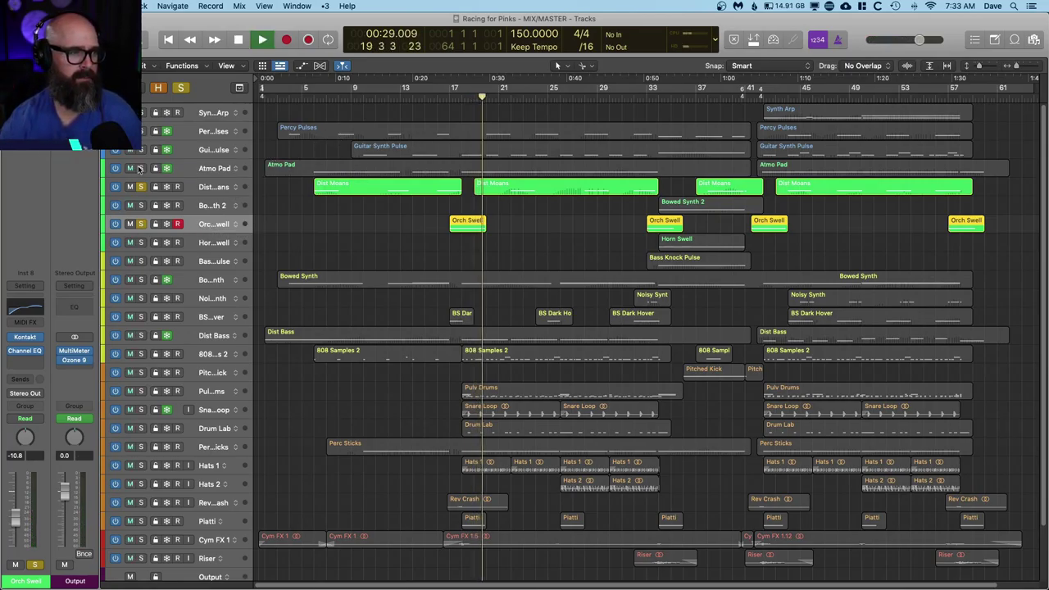
pyautogui.hotkey('ctrl', 's')
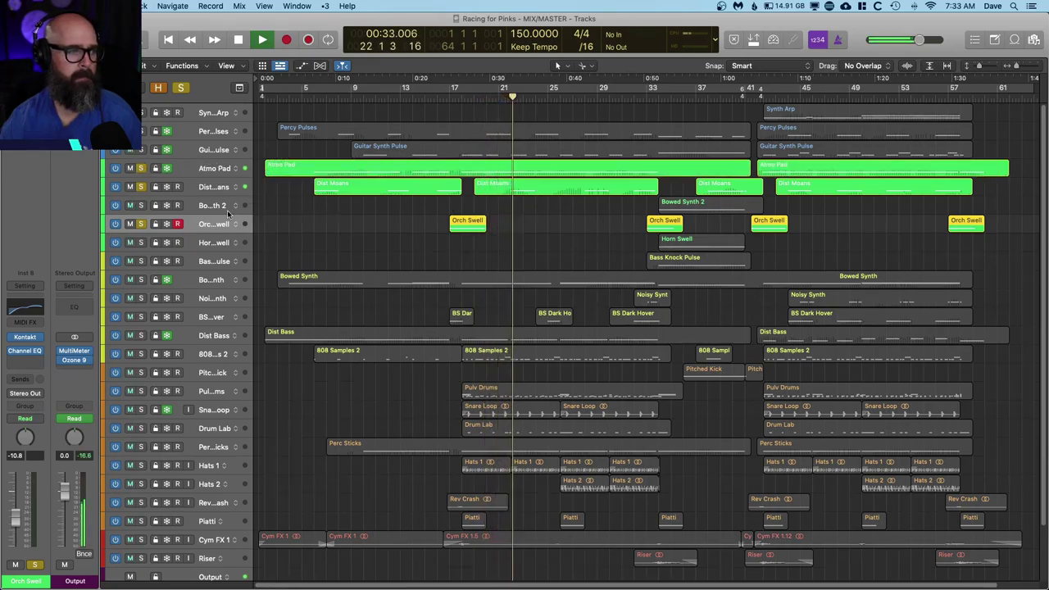
# - Stop playback, solo only Bowed Synth 2, and audition it from bar 34 with its track selected
pyautogui.press('space')
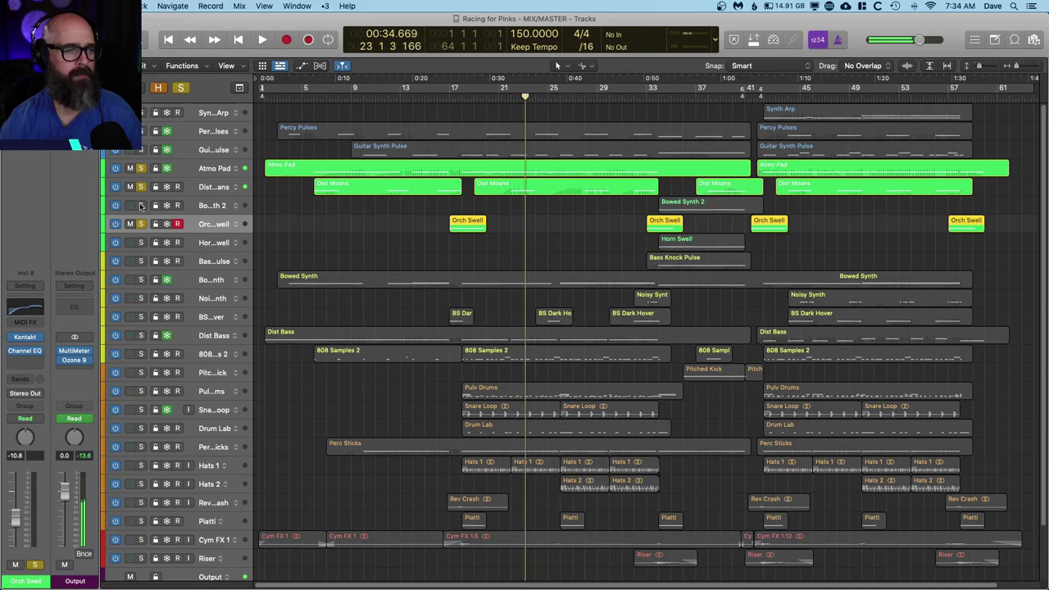
pyautogui.keyDown('alt'); pyautogui.click(140, 205); pyautogui.keyUp('alt')
pyautogui.moveTo(658, 100)
pyautogui.mouseDown()
pyautogui.moveTo(648, 98)
pyautogui.moveTo(659, 97)
pyautogui.mouseUp()
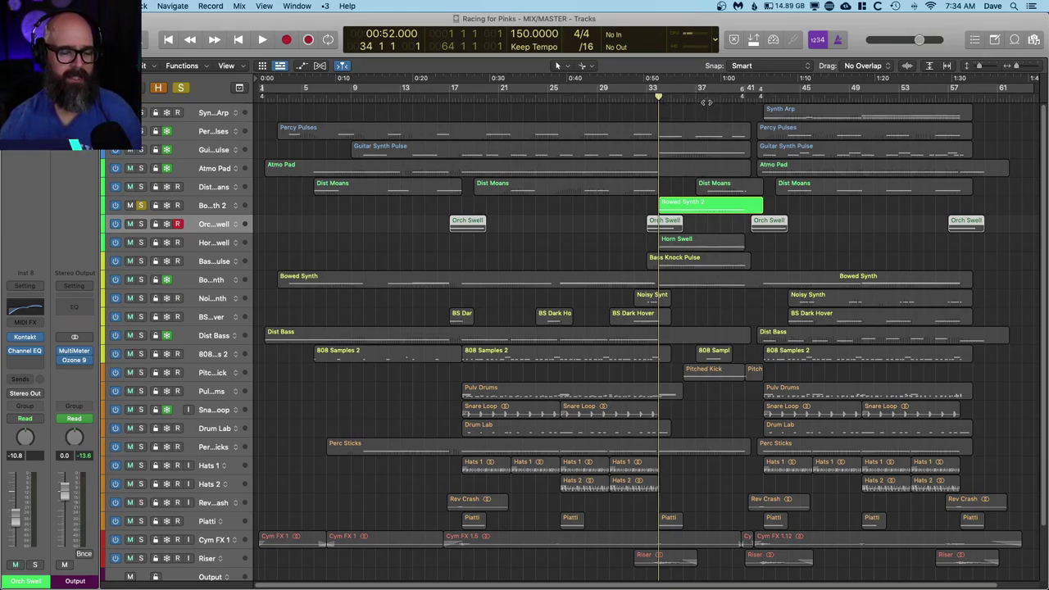
pyautogui.press('space')
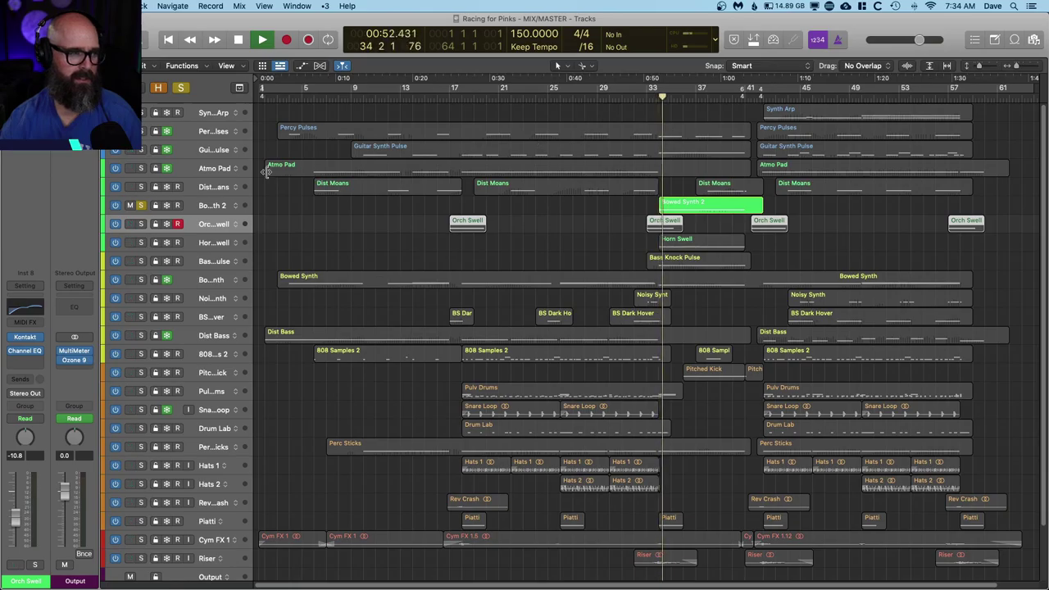
pyautogui.click(210, 205)
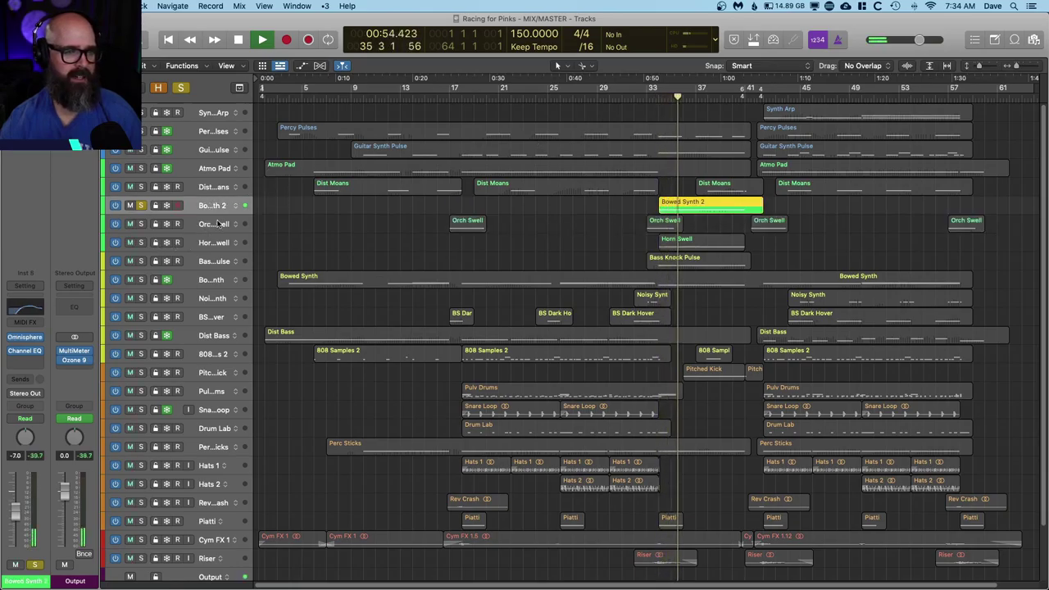
# - Add Horn Swell to the solo, replay the section with its track selected, and take Bowed Synth 2 out of the solo
pyautogui.click(141, 243)
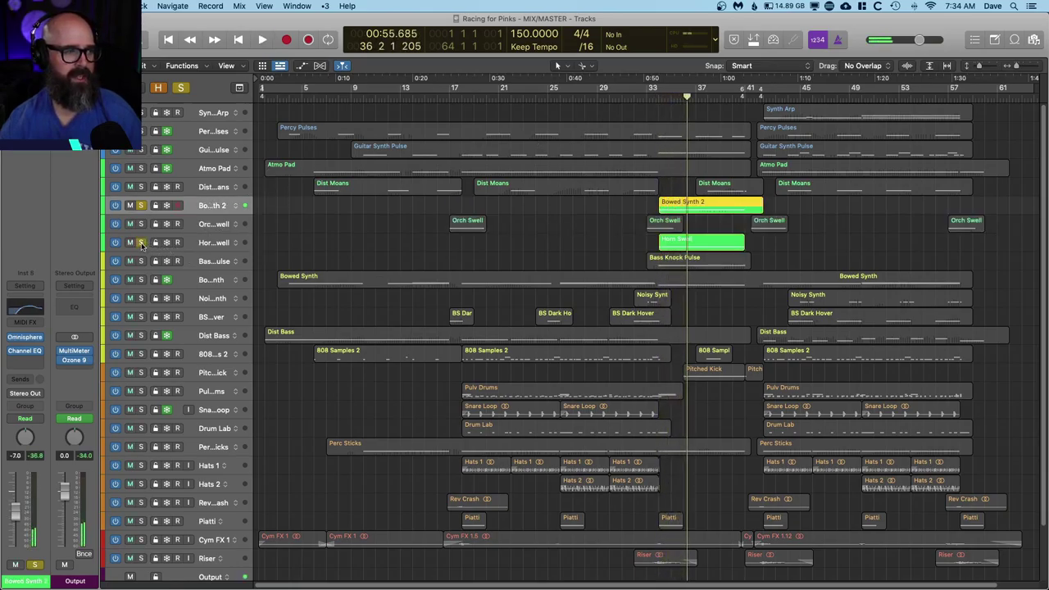
pyautogui.press('space')
pyautogui.click(206, 244)
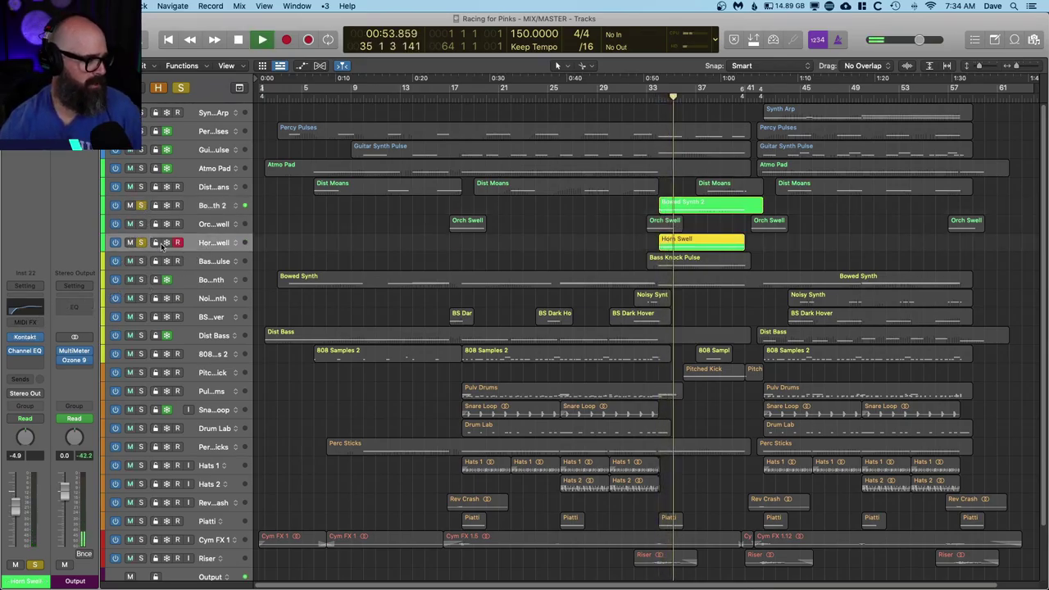
pyautogui.click(141, 205)
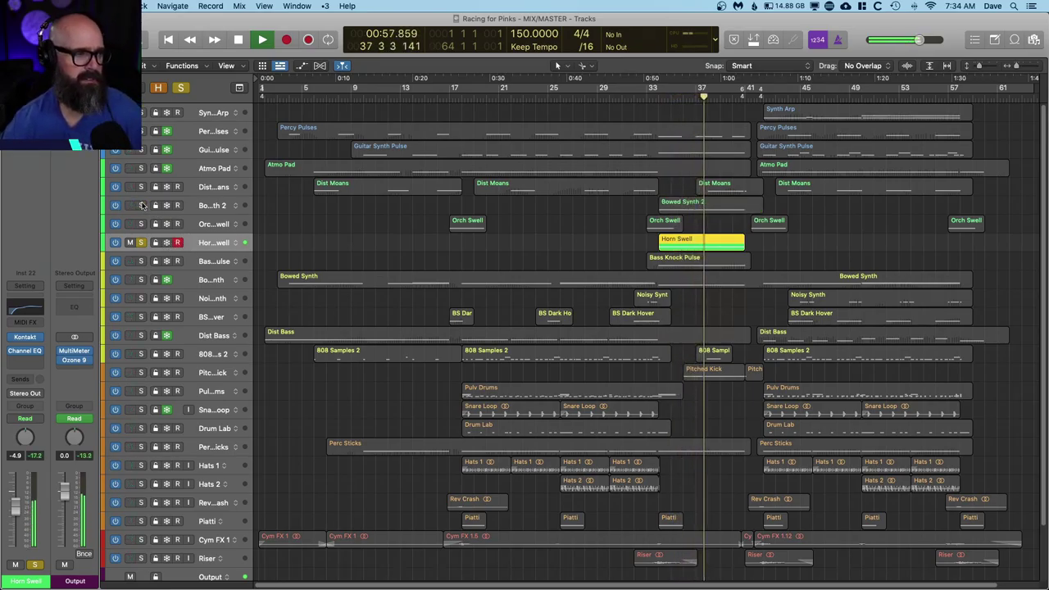
# - Add Bass Knock Pulse to the Horn Swell solo, select its track, audition it briefly, and stop playback
pyautogui.press('space')
pyautogui.click(141, 261)
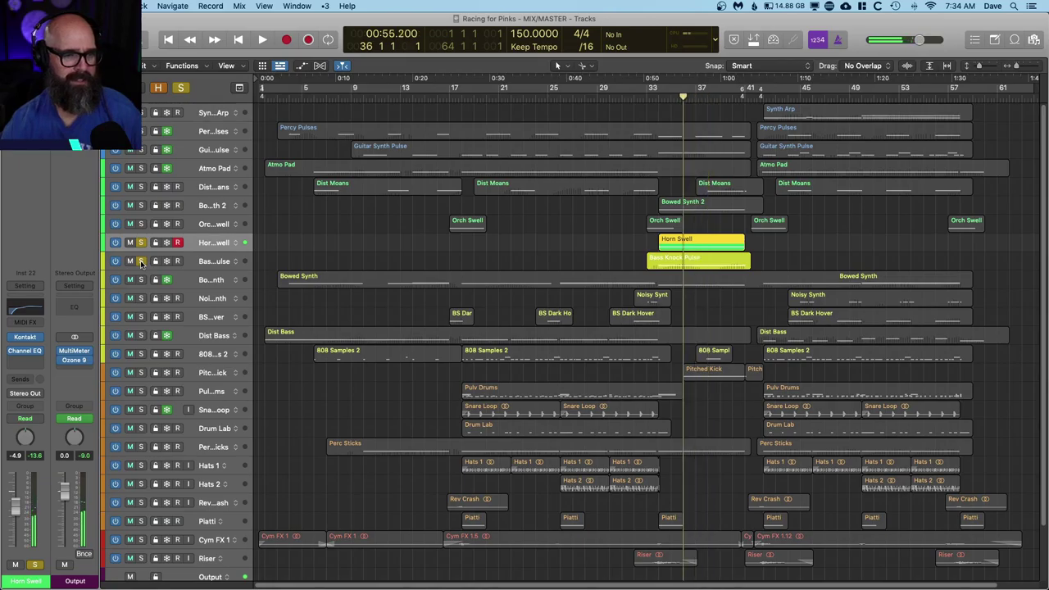
pyautogui.press('space')
pyautogui.click(211, 262)
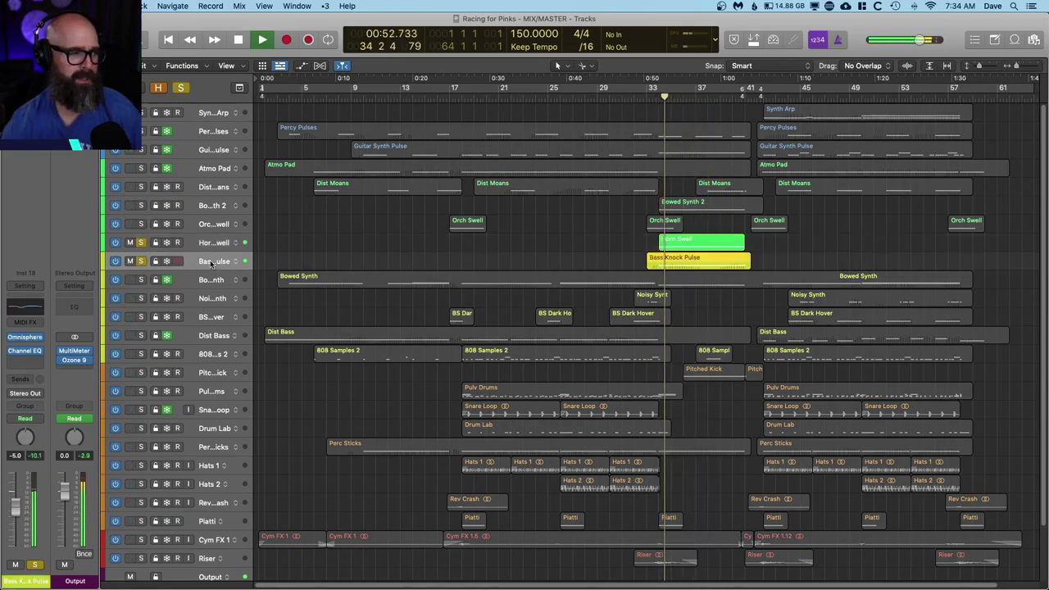
pyautogui.press('space')
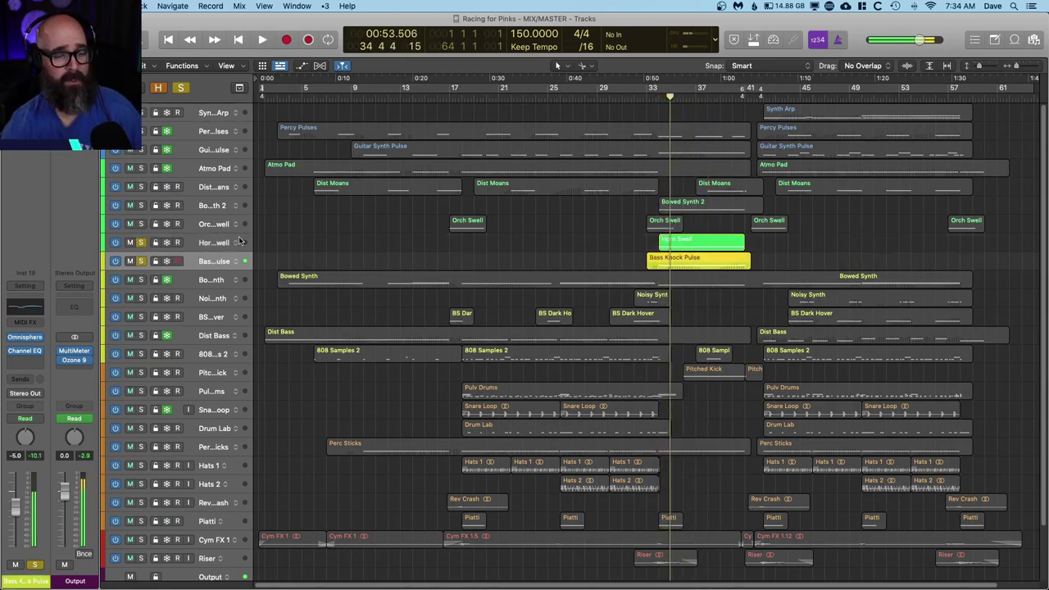
# - Replace Bass Knock Pulse in the solo with the green tracks Atmo Pad through Orch Swell, and audition them with Horn Swell from bar 33
pyautogui.click(141, 260)
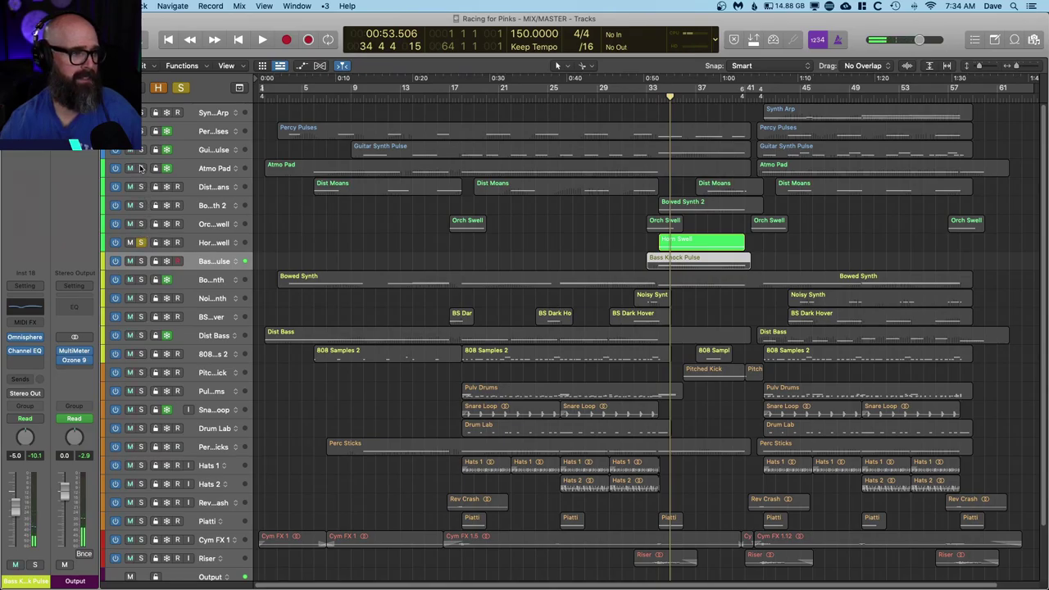
pyautogui.moveTo(141, 168); pyautogui.dragTo(140, 224)
pyautogui.press(',')
pyautogui.press(',')
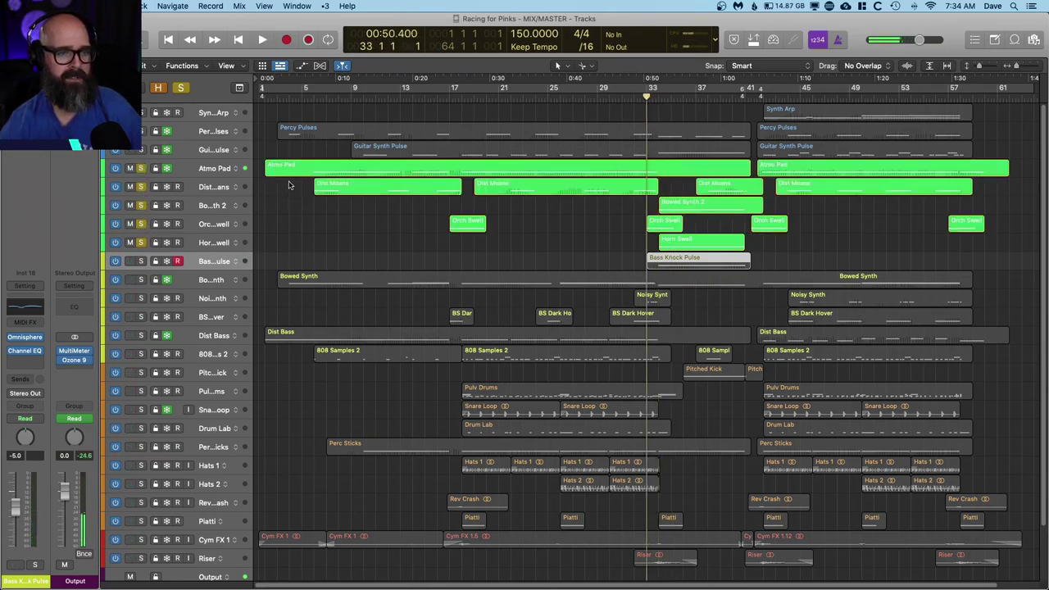
pyautogui.press('space')
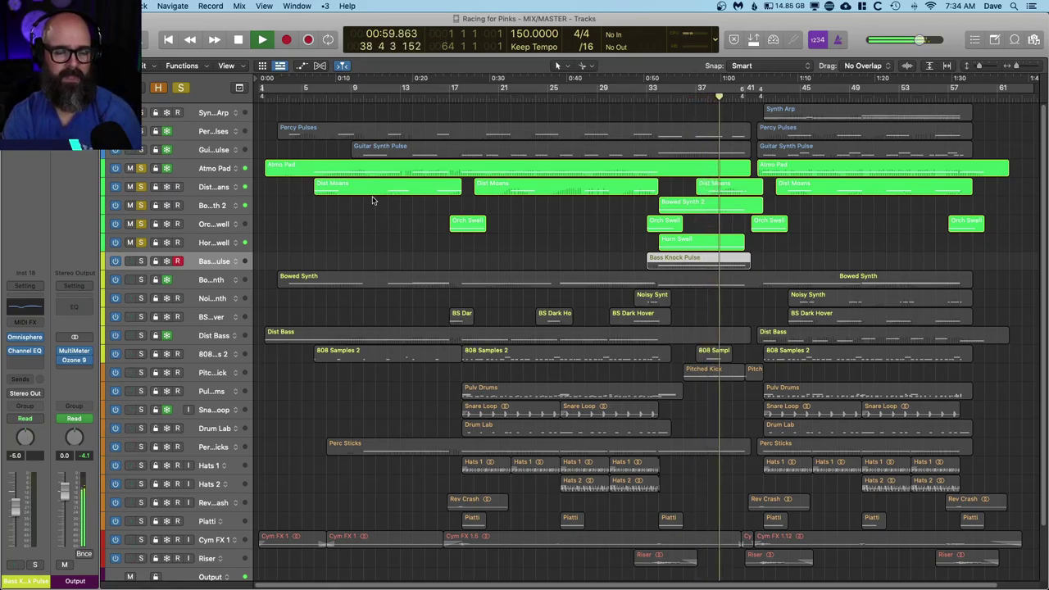
pyautogui.press('space')
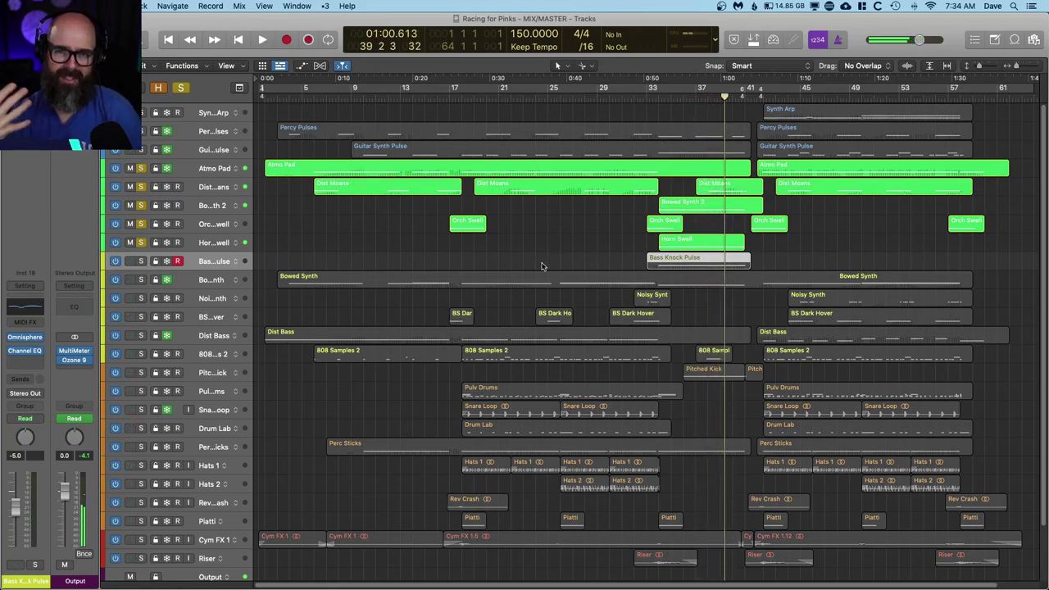
# - Play the full unsoloed arrangement from about bar 18 and stop shortly after
pyautogui.click(479, 261)
pyautogui.moveTo(463, 99)
pyautogui.mouseDown()
pyautogui.moveTo(450, 96)
pyautogui.moveTo(462, 95)
pyautogui.mouseUp()
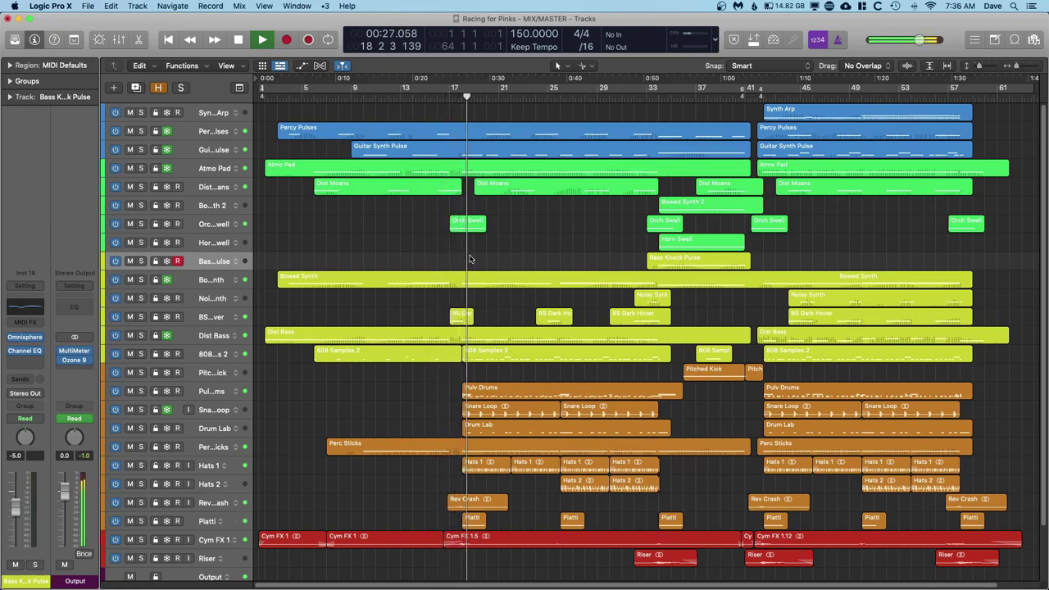
pyautogui.press('space')
# - Single out the transition regions around bars 17 and 18 in turn: Orch Swell, BS Dark Hover, Rev Crash and Piatti
pyautogui.click(463, 225)
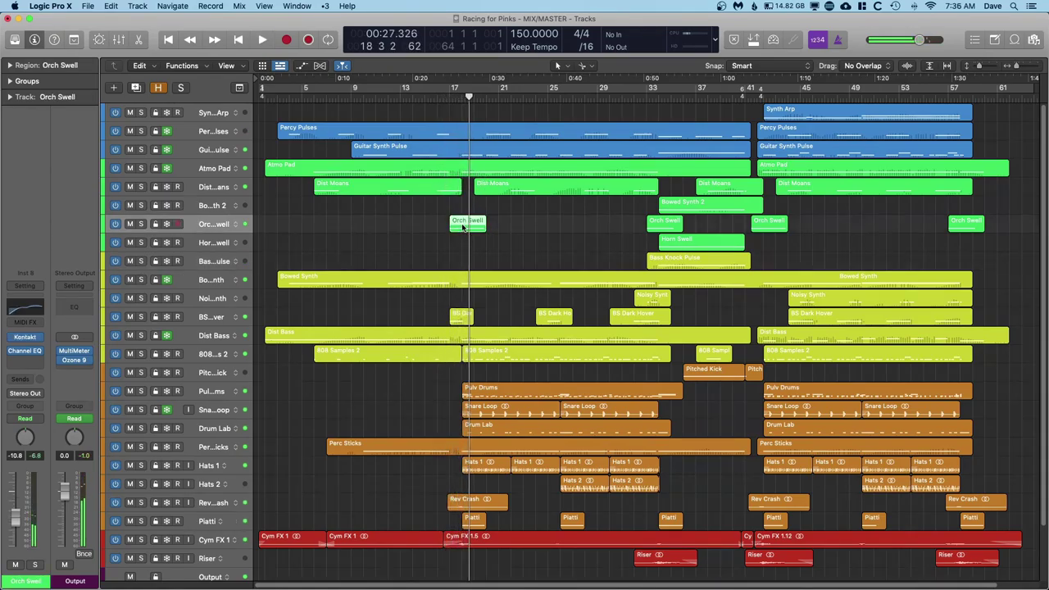
pyautogui.click(461, 313)
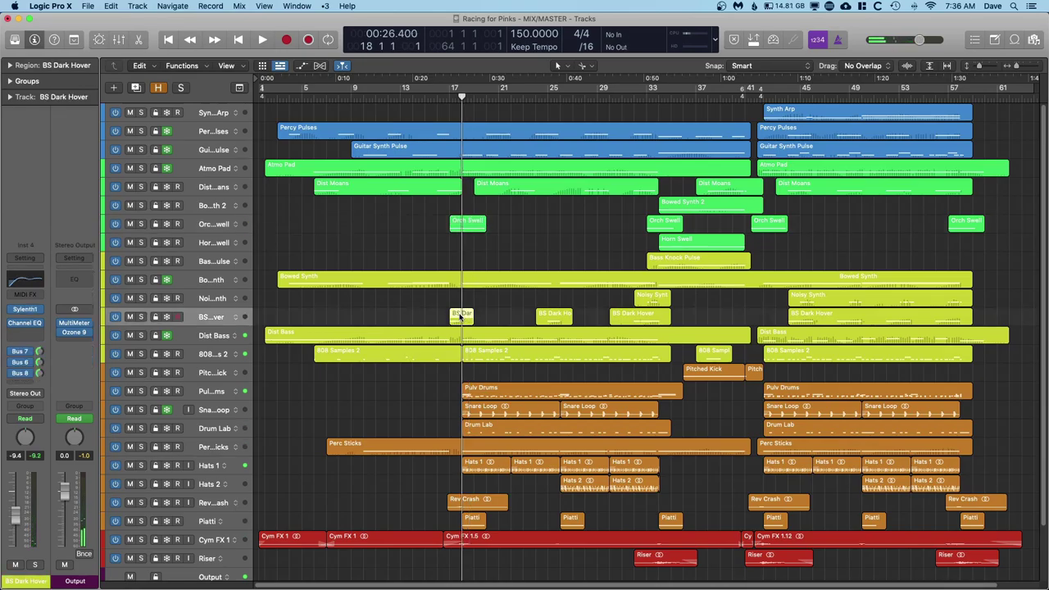
pyautogui.click(464, 500)
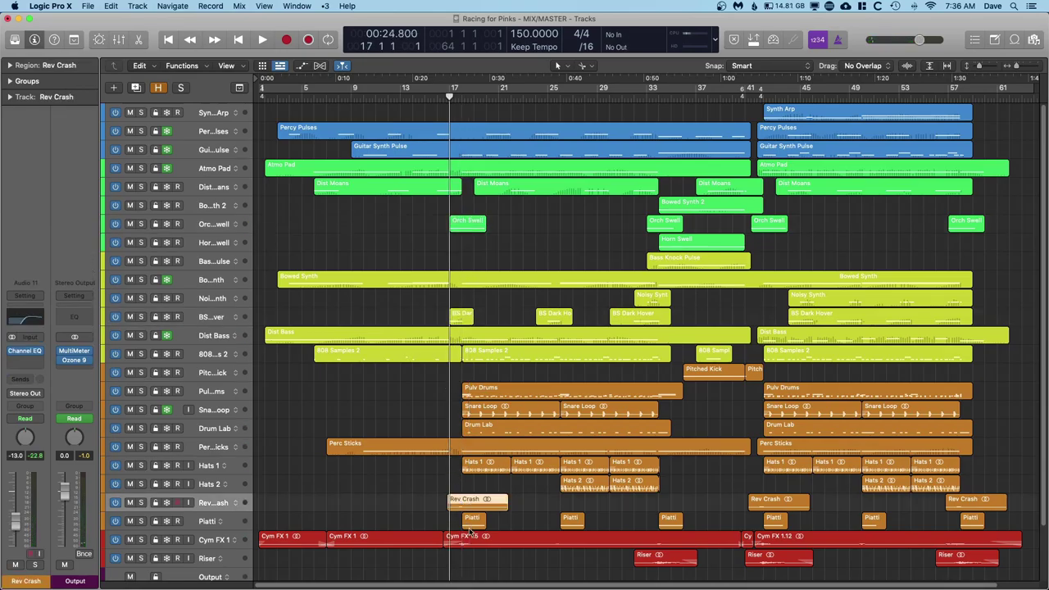
pyautogui.click(471, 519)
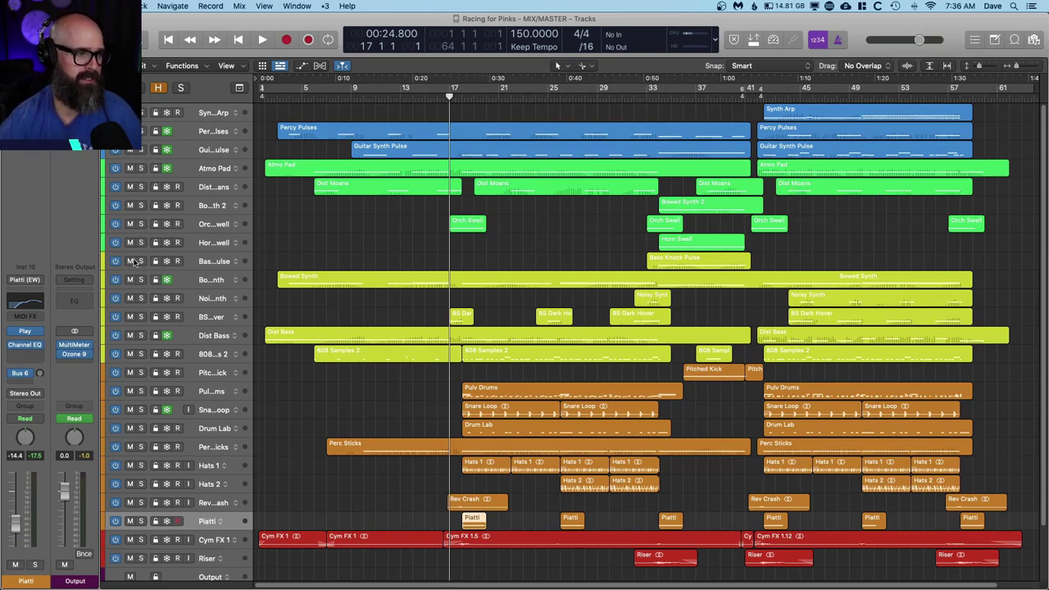
# - Solo the yellow tracks from Bass Knock Pulse through 808 Samples 2 and play from the project start
pyautogui.moveTo(139, 266); pyautogui.dragTo(140, 353)
pyautogui.press('Return')
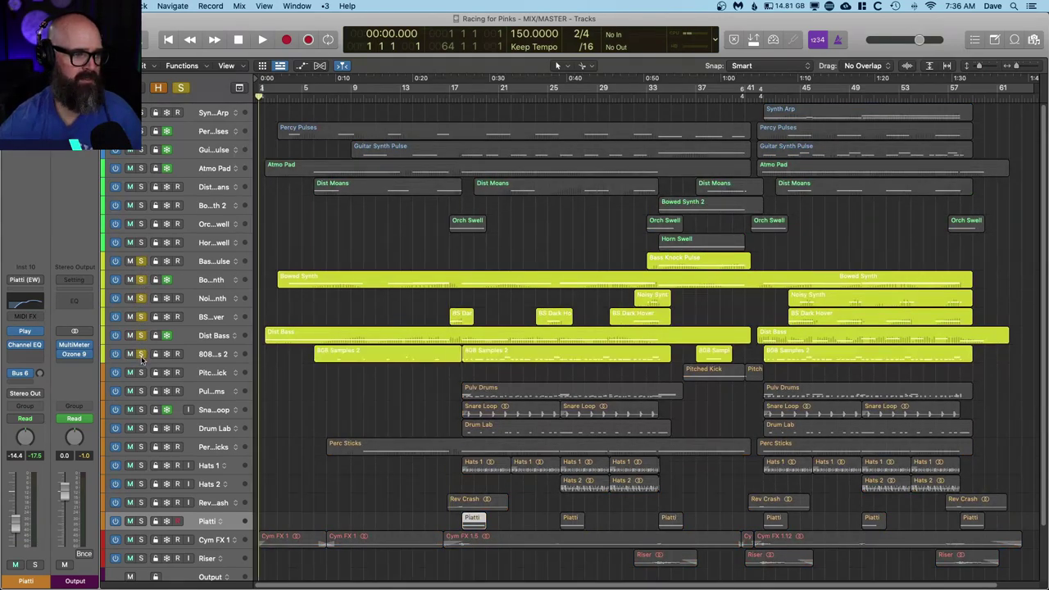
pyautogui.press('space')
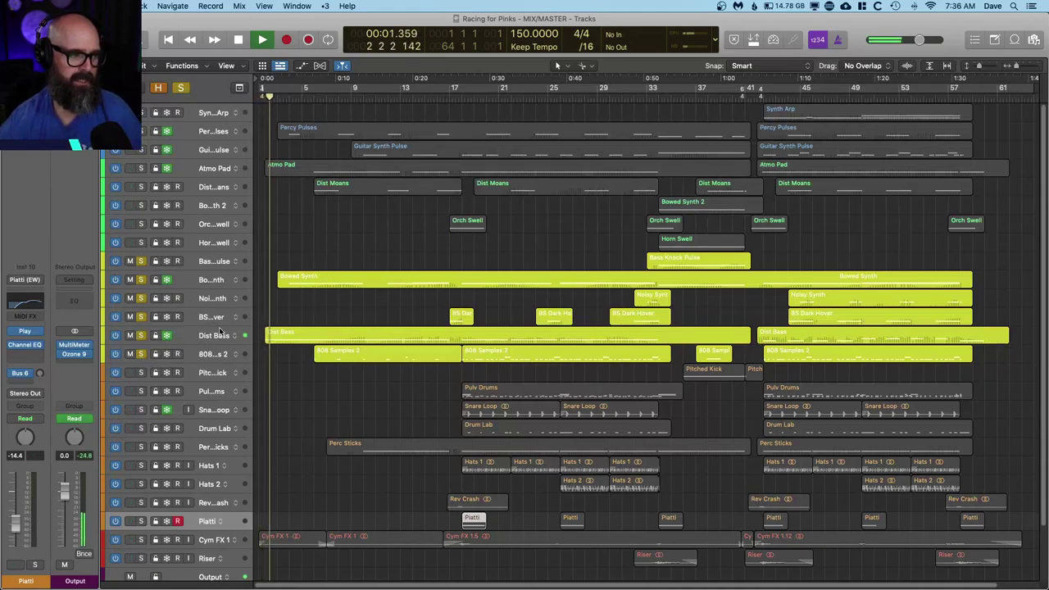
# - Select Dist Bass, Bowed Synth and 808 Samples 2 in turn as they play, and stop playback
pyautogui.click(216, 337)
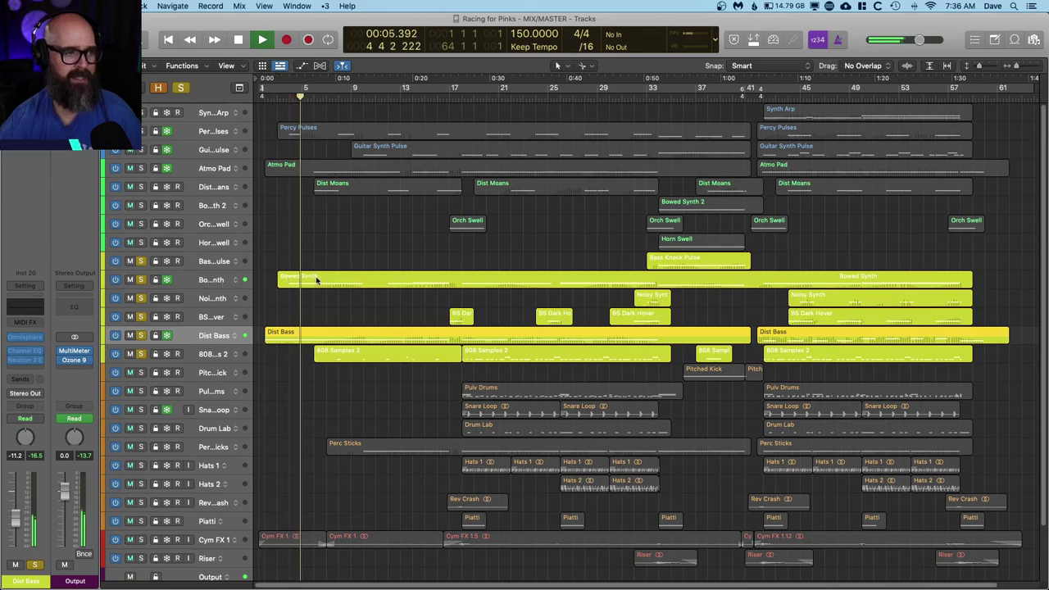
pyautogui.click(365, 284)
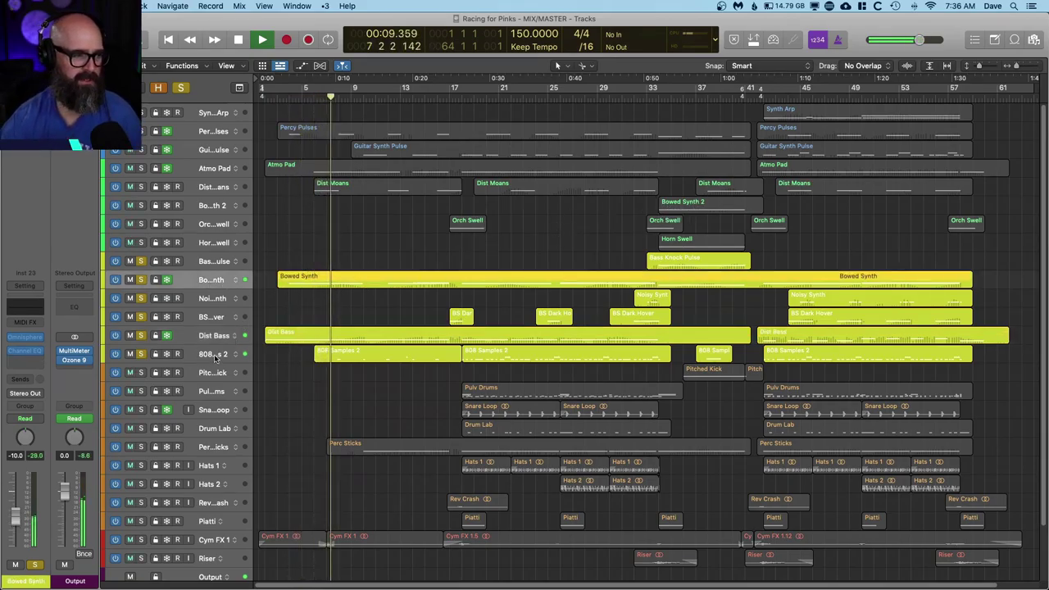
pyautogui.click(291, 351)
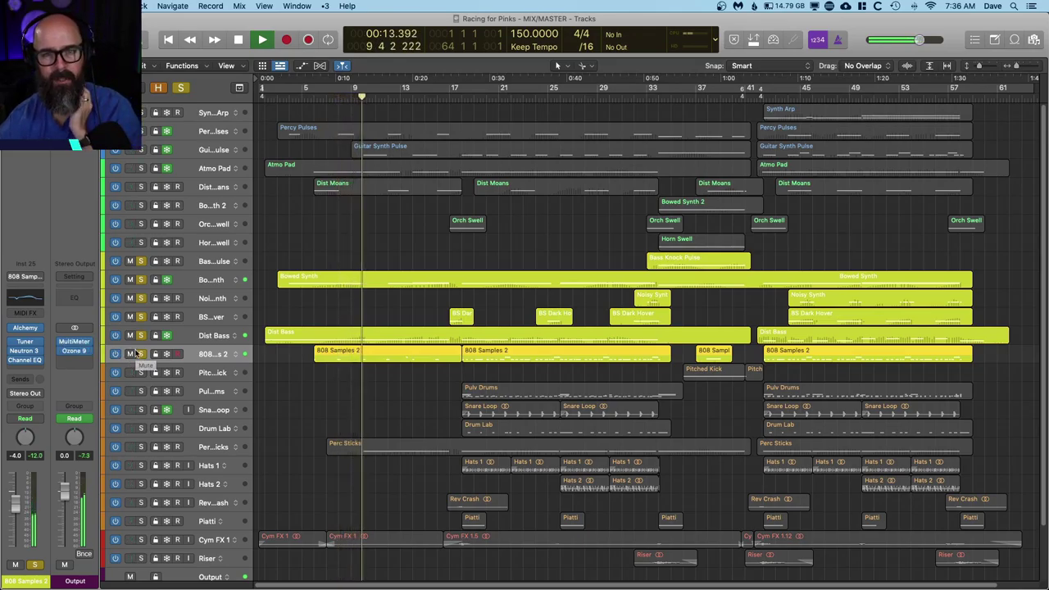
pyautogui.press('space')
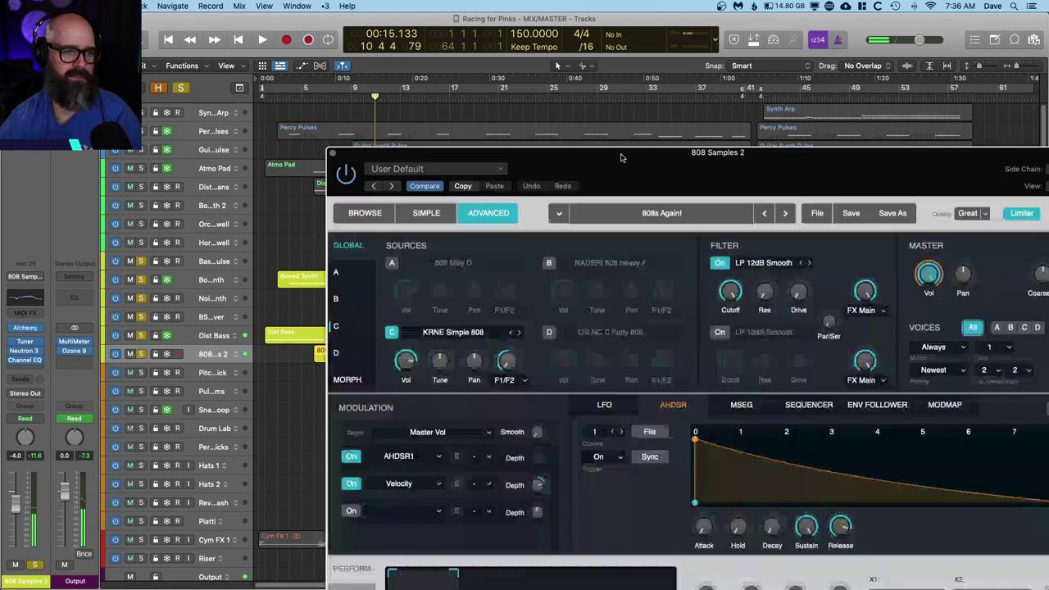
# - Position the Alchemy window of 808 Samples 2 to inspect its four 808 sources, and hide it again
pyautogui.moveTo(621, 156); pyautogui.dragTo(577, 18)
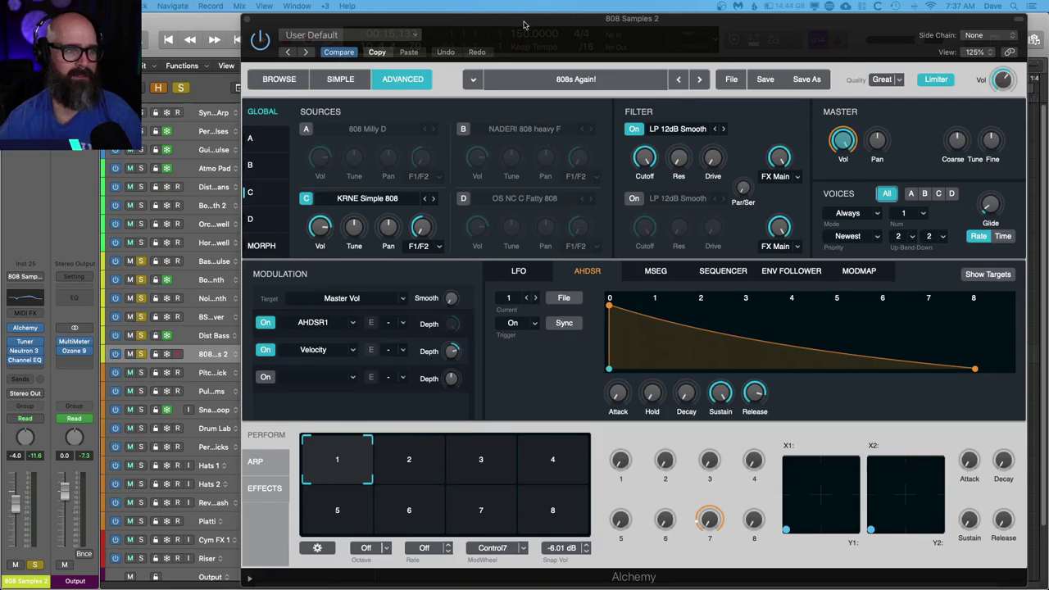
pyautogui.moveTo(525, 25); pyautogui.dragTo(474, 25)
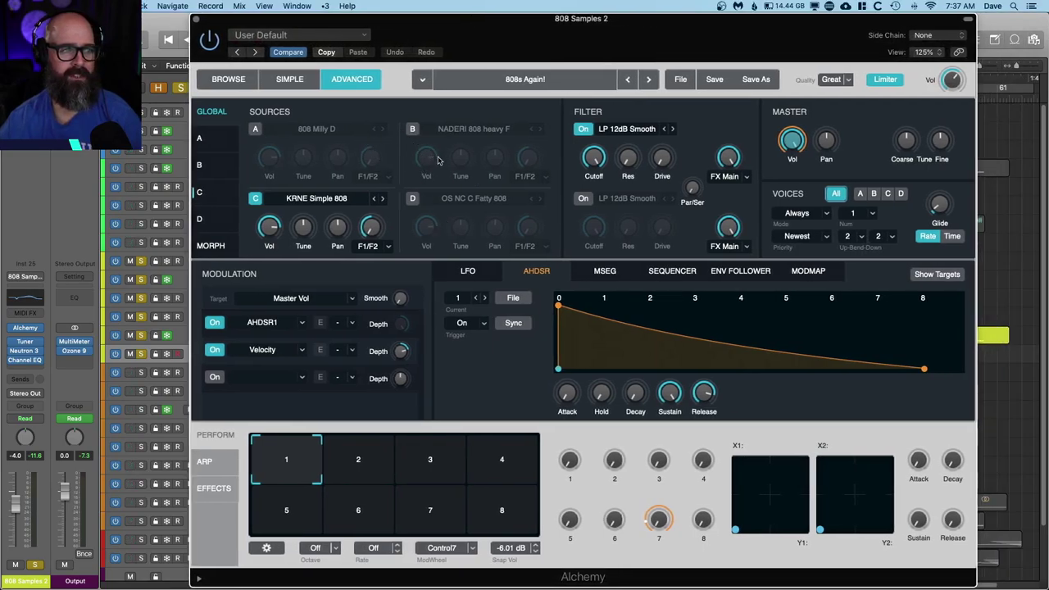
pyautogui.click(255, 200)
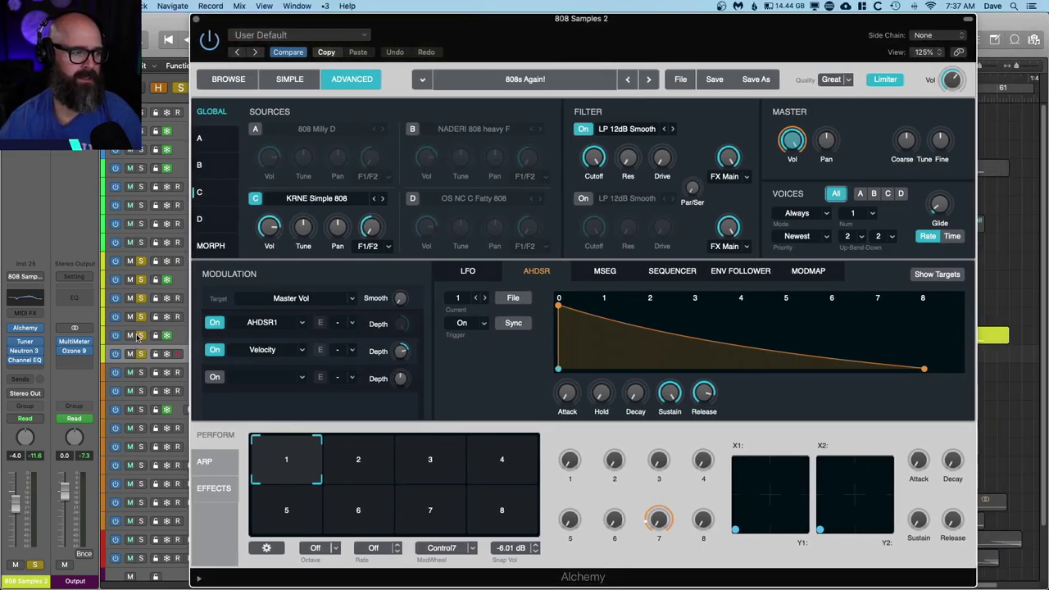
pyautogui.scroll(-2, 139, 337)
pyautogui.press('v')
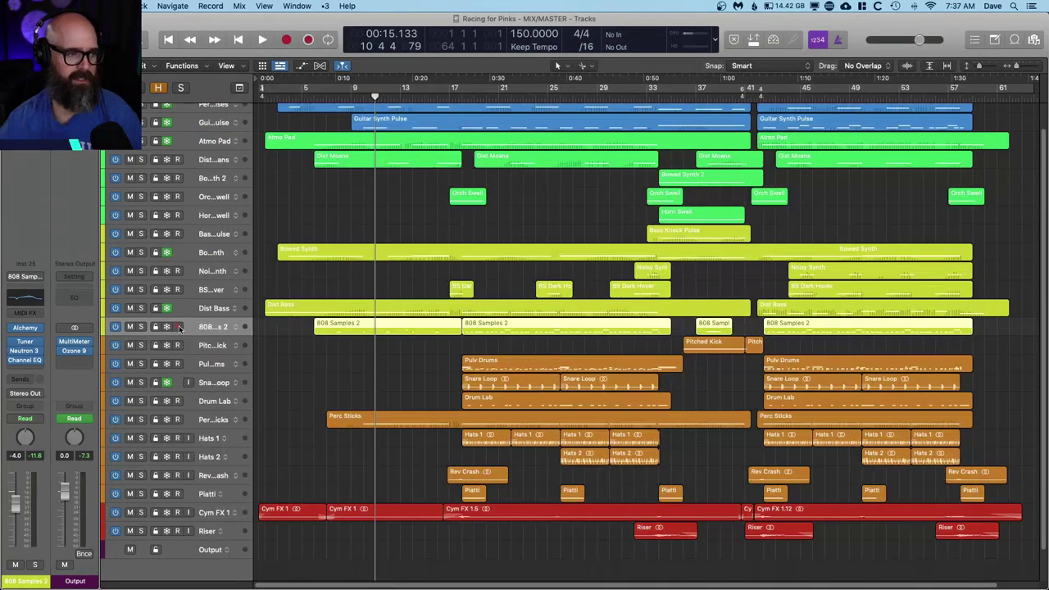
# - Rewind to bar 7, solo only the 808 Samples 2 track, and start playback
pyautogui.press(',')
pyautogui.press(',')
pyautogui.press(',')
pyautogui.press(',')
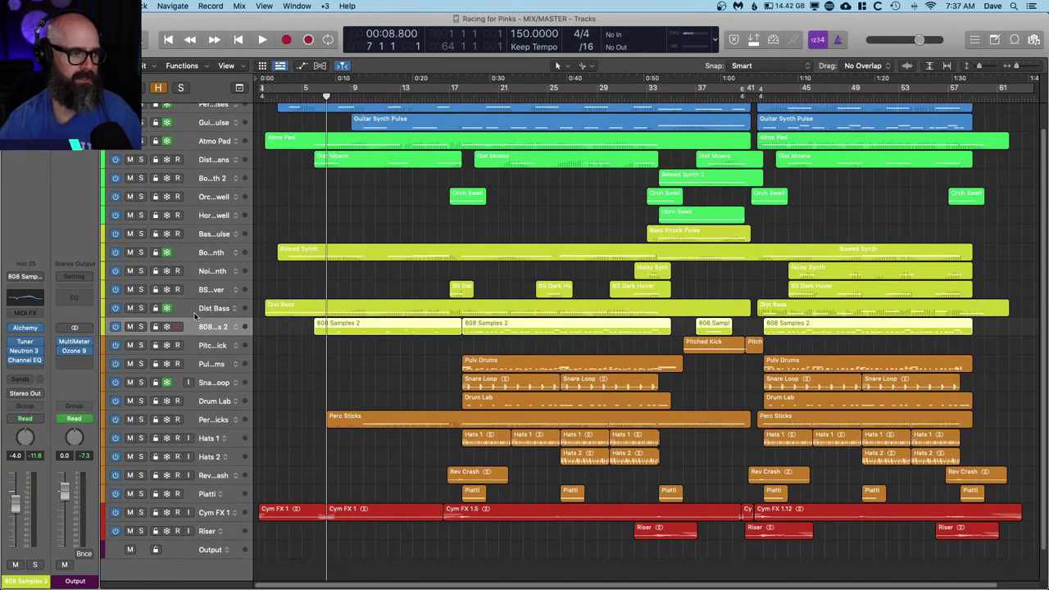
pyautogui.click(141, 327)
pyautogui.press('space')
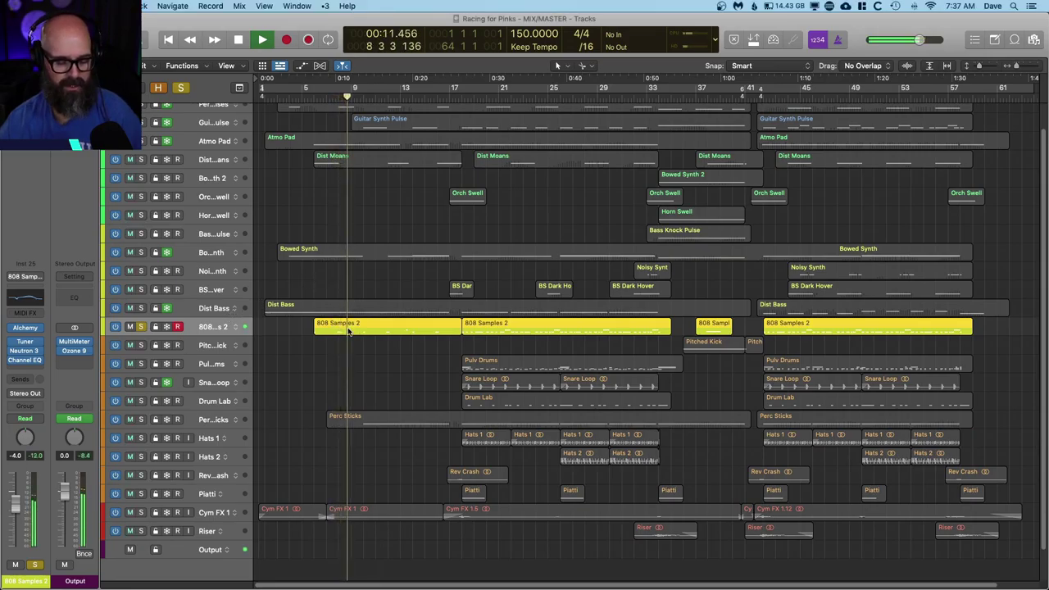
# - Audition 808 Samples 2's Alchemy sources A, B and D one at a time, re-enable source C, and close the instrument
pyautogui.click(25, 327)
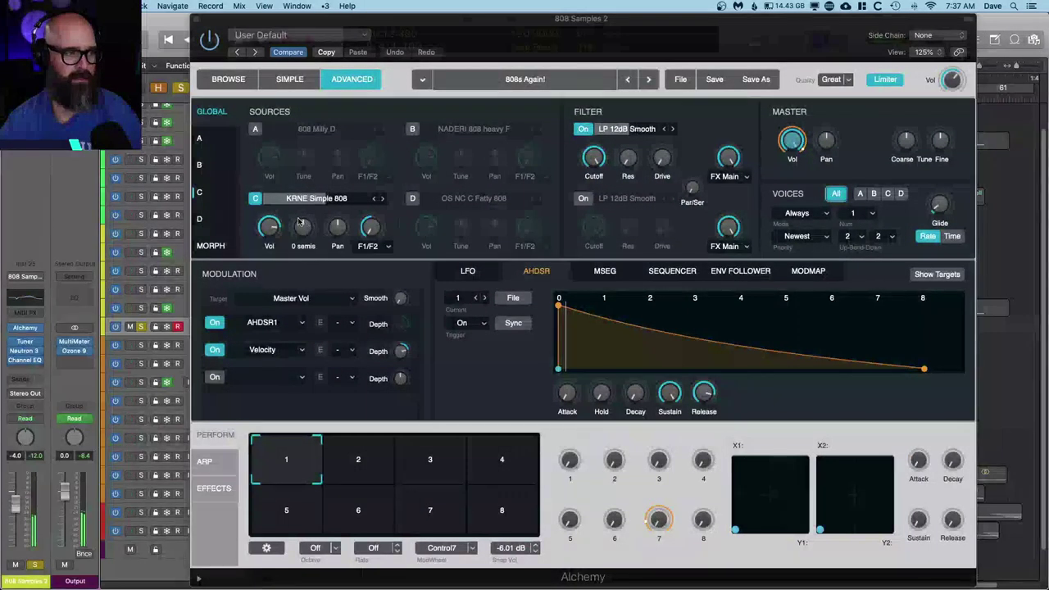
pyautogui.click(255, 199)
pyautogui.click(255, 129)
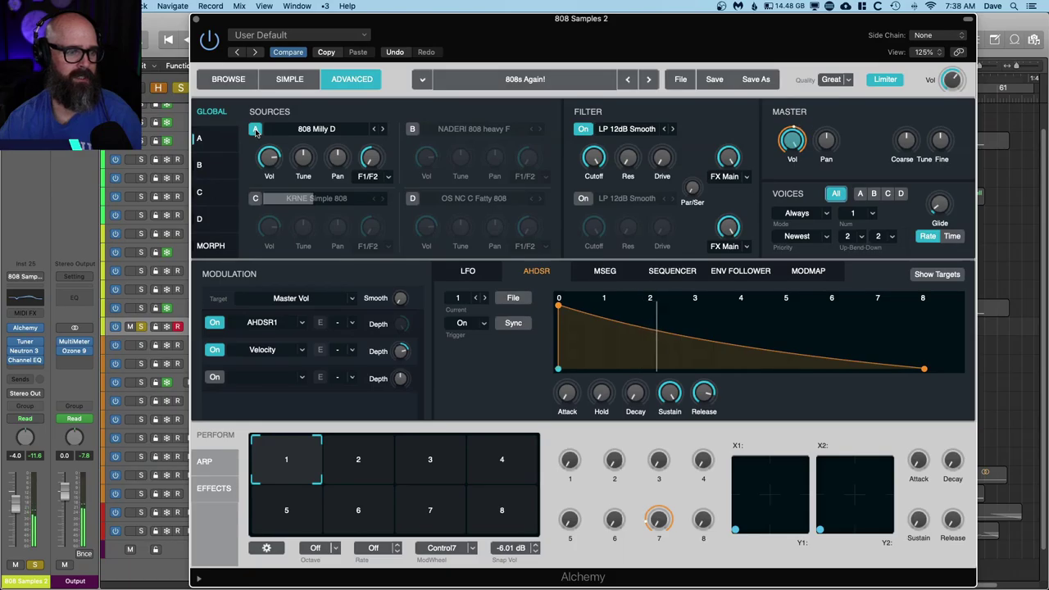
pyautogui.click(255, 130)
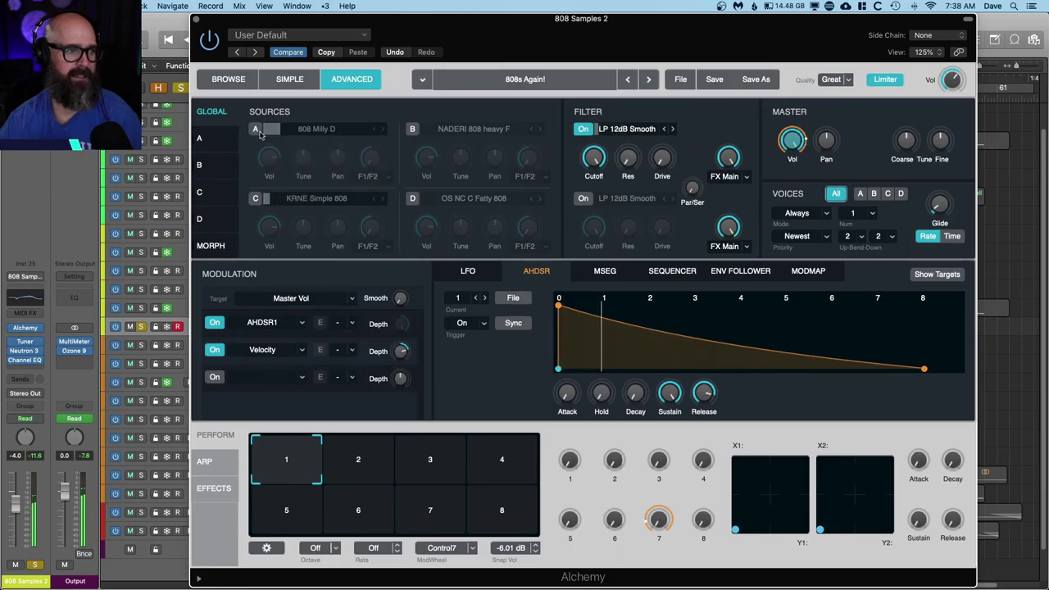
pyautogui.click(412, 129)
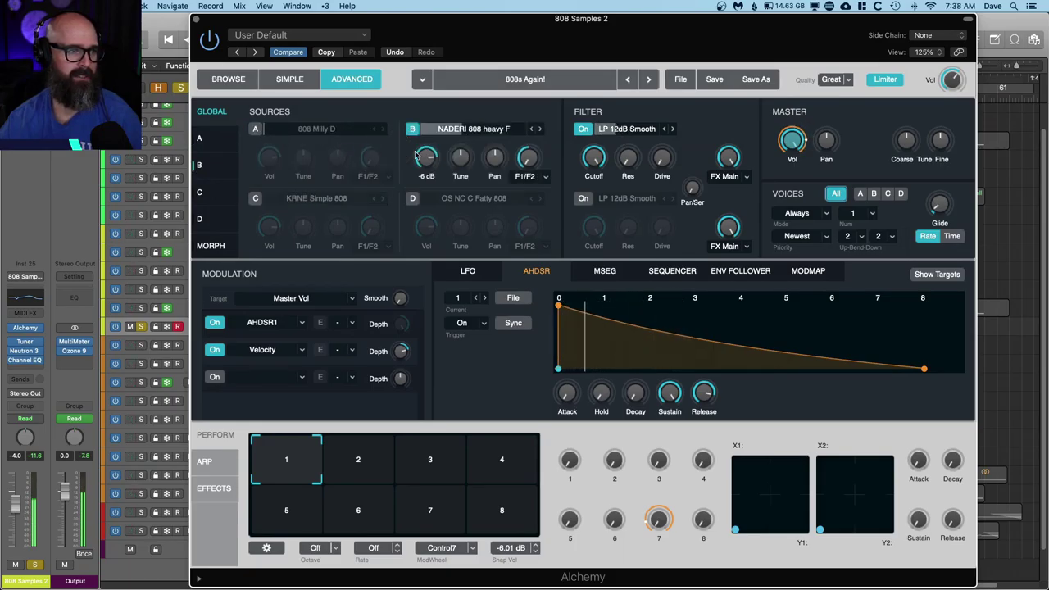
pyautogui.click(413, 199)
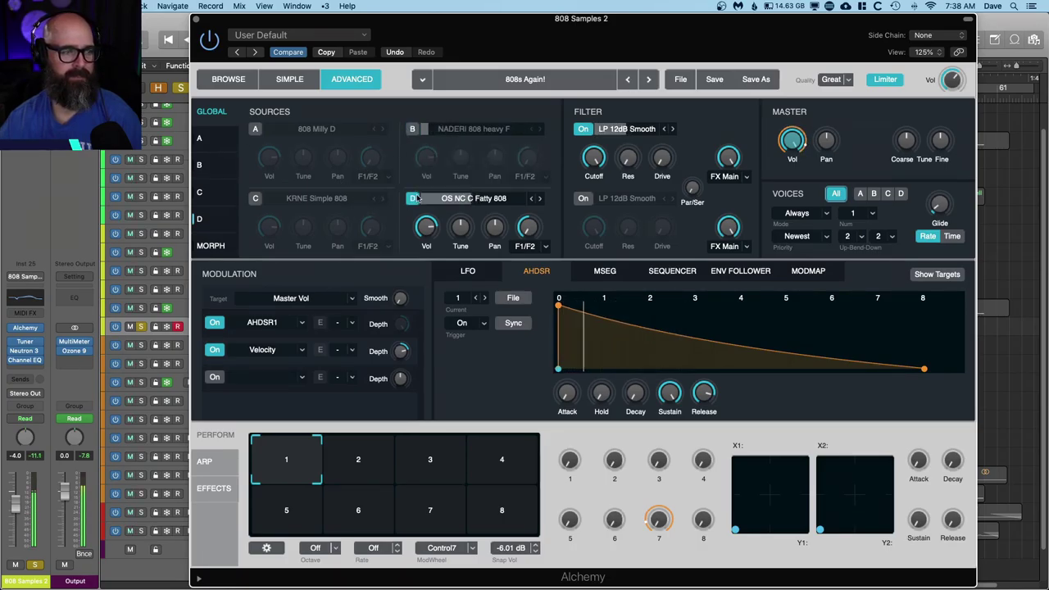
pyautogui.click(414, 199)
pyautogui.click(255, 199)
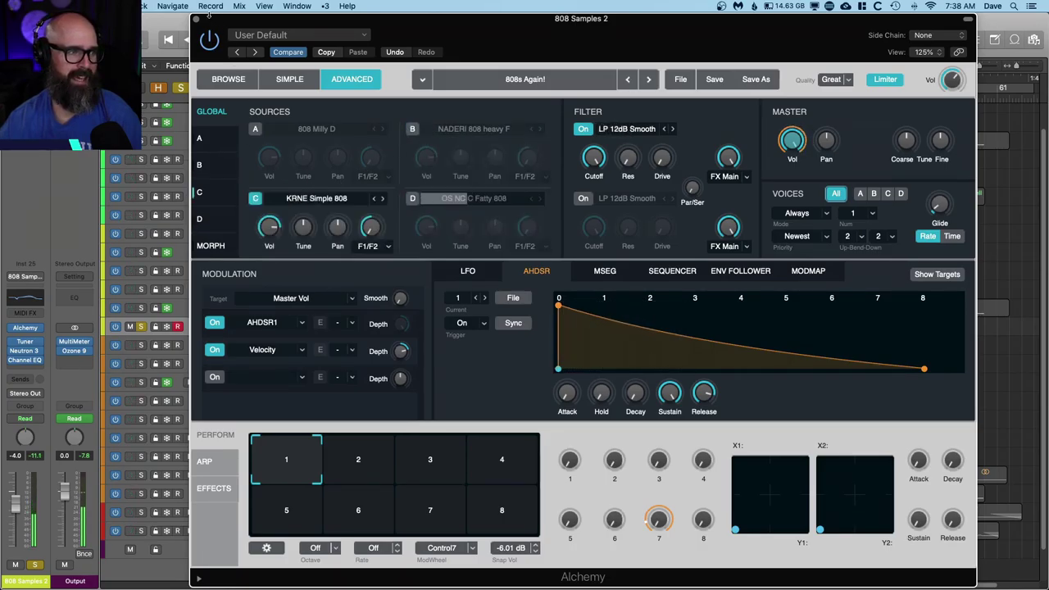
pyautogui.click(196, 19)
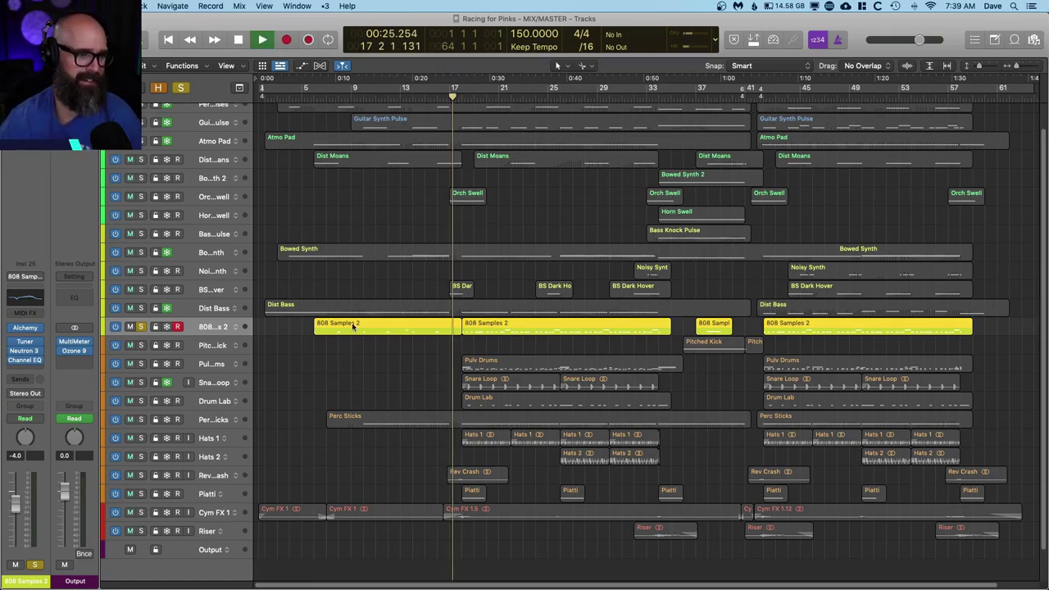
# - Play Dist Bass and BS Dark Hover soloed with 808 Samples 2 from bar 17, and narrow the solo to BS Dark Hover
pyautogui.click(140, 307)
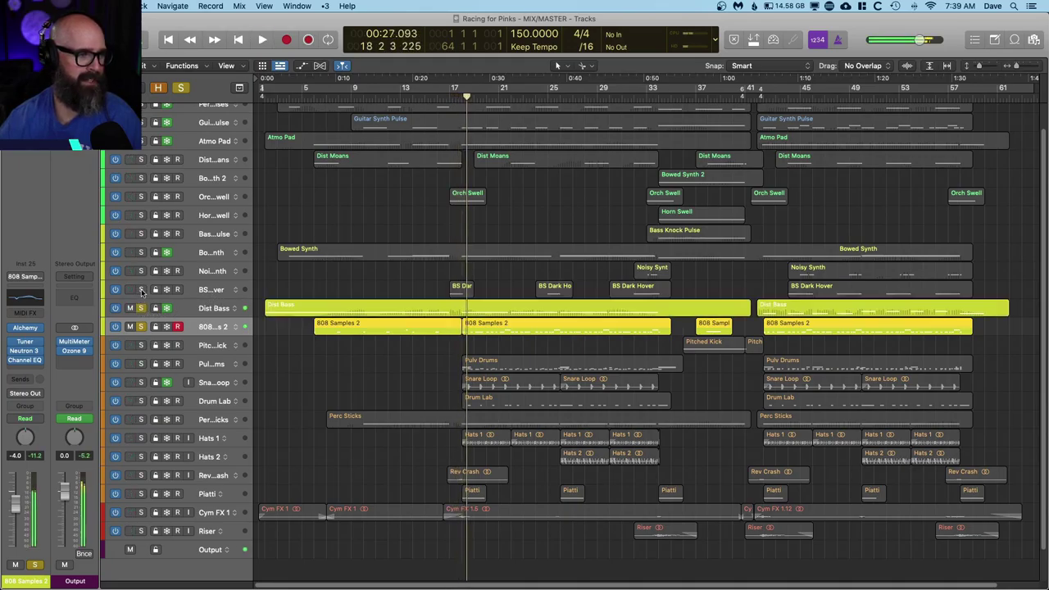
pyautogui.click(140, 290)
pyautogui.press('space')
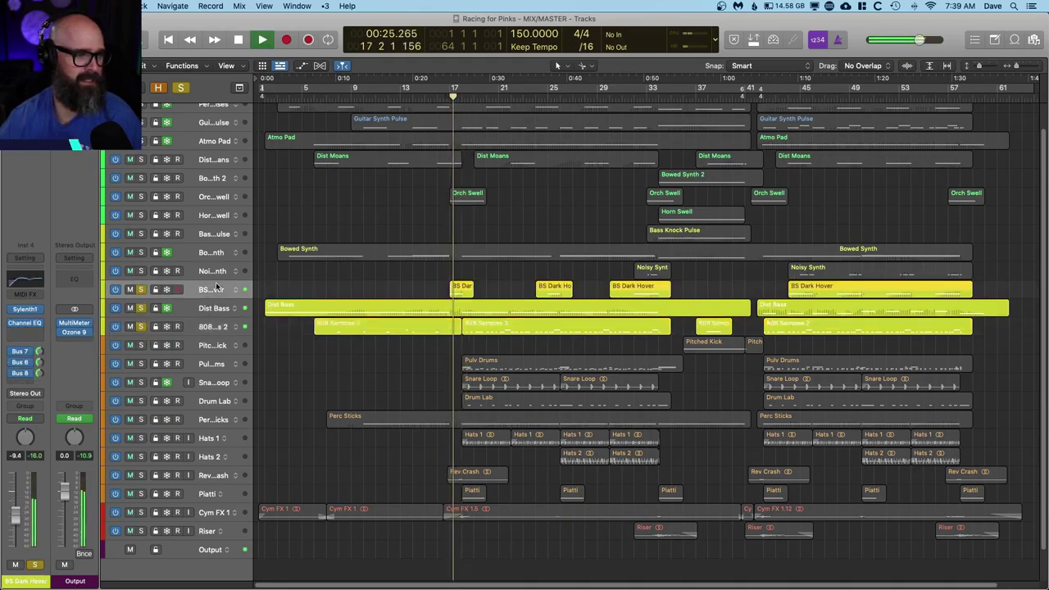
pyautogui.click(205, 291)
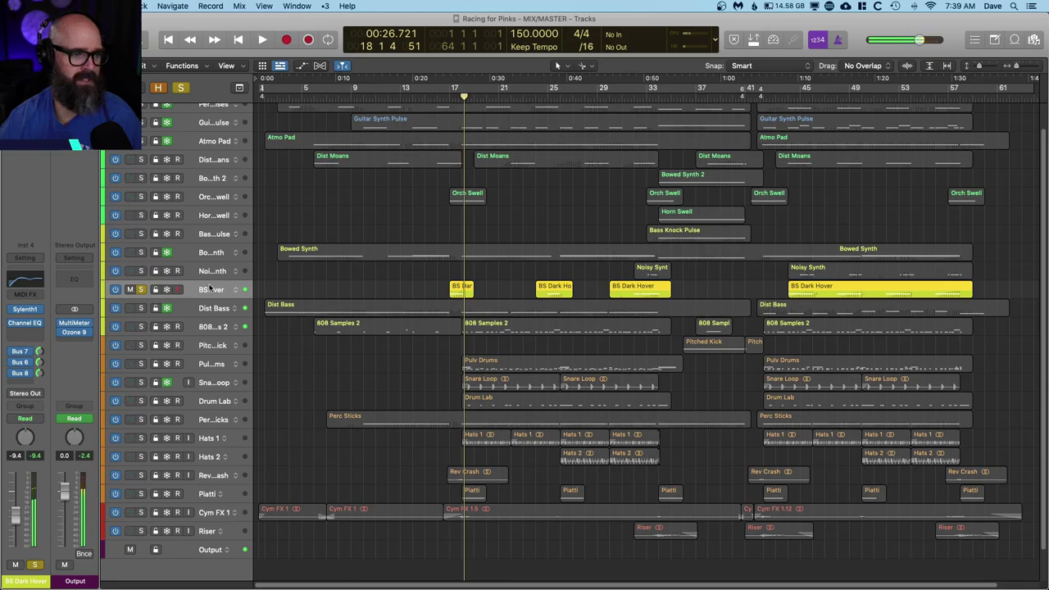
pyautogui.press('space')
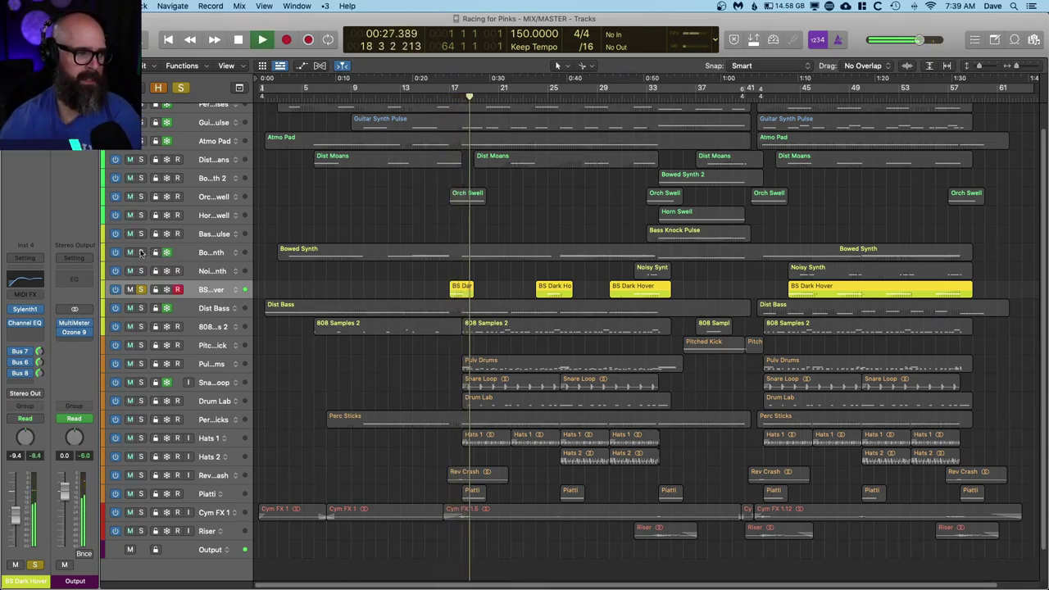
# - Add Bowed Synth, Noisy Synth, Dist Bass and 808 Samples 2 to the soloed tracks during playback
pyautogui.click(210, 253)
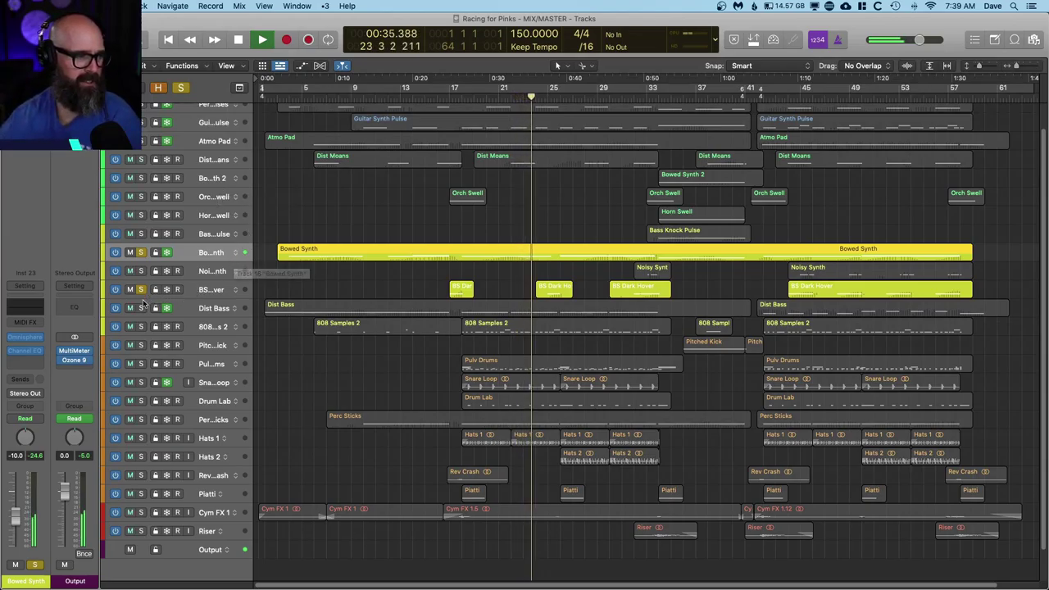
pyautogui.click(141, 270)
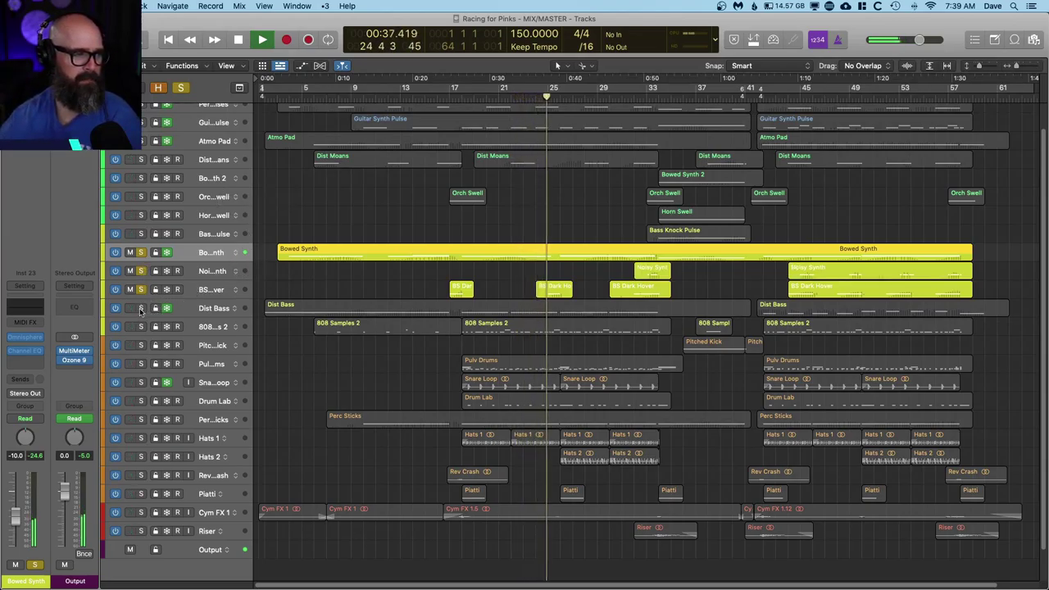
pyautogui.click(141, 308)
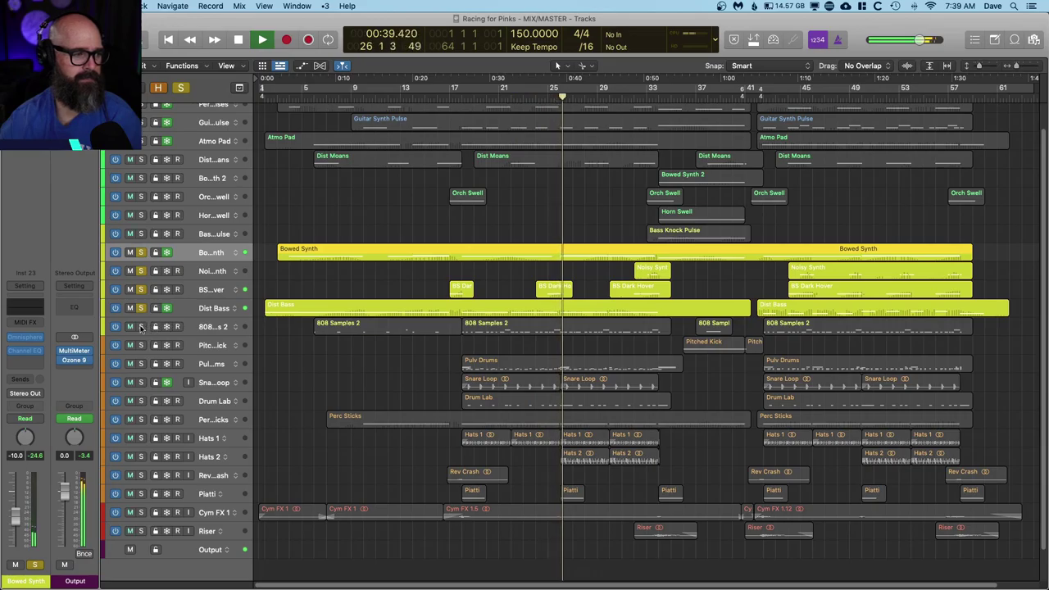
pyautogui.click(141, 327)
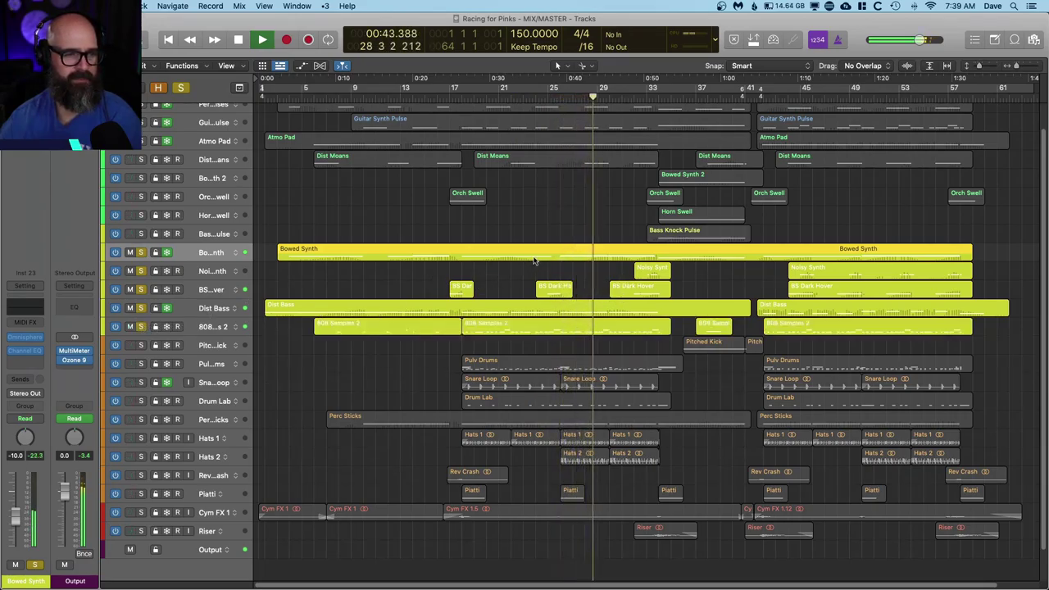
# - Clear all solos and show the second Noisy Synth region's notes in the Piano Roll
pyautogui.click(654, 271)
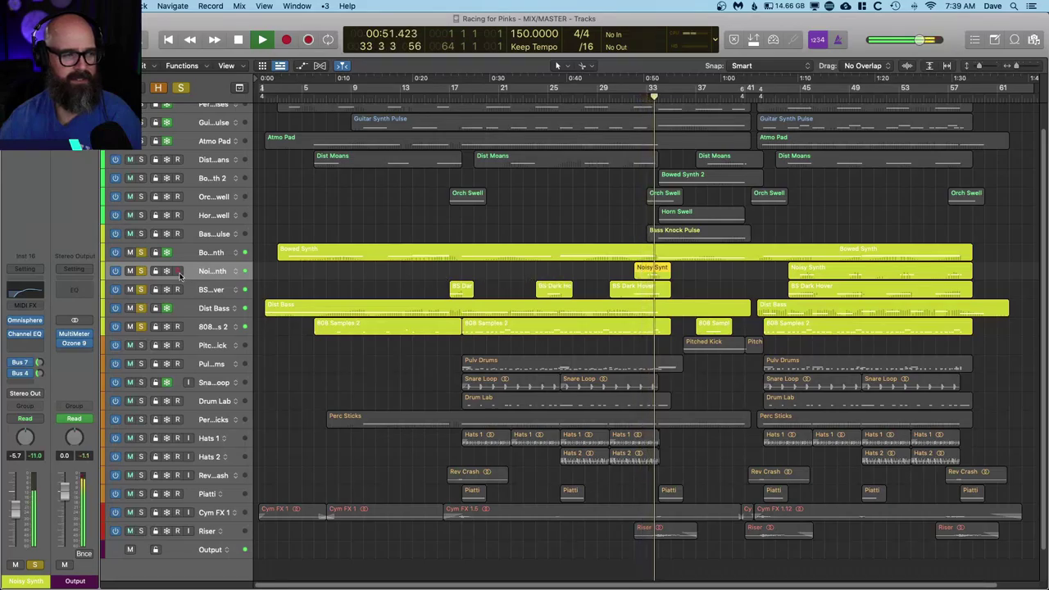
pyautogui.keyDown('alt'); pyautogui.click(140, 289); pyautogui.keyUp('alt')
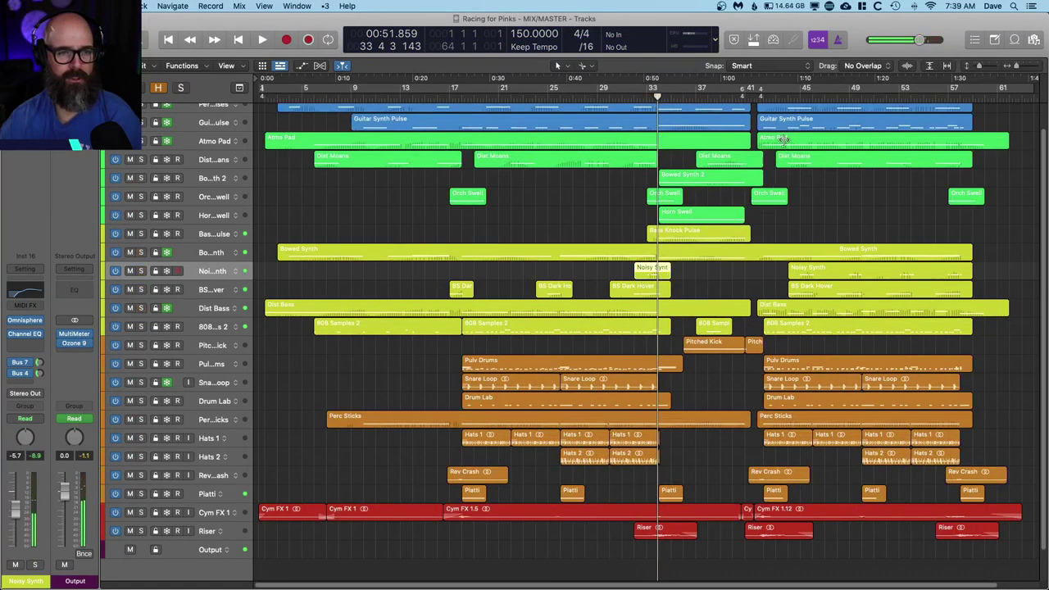
pyautogui.click(816, 269)
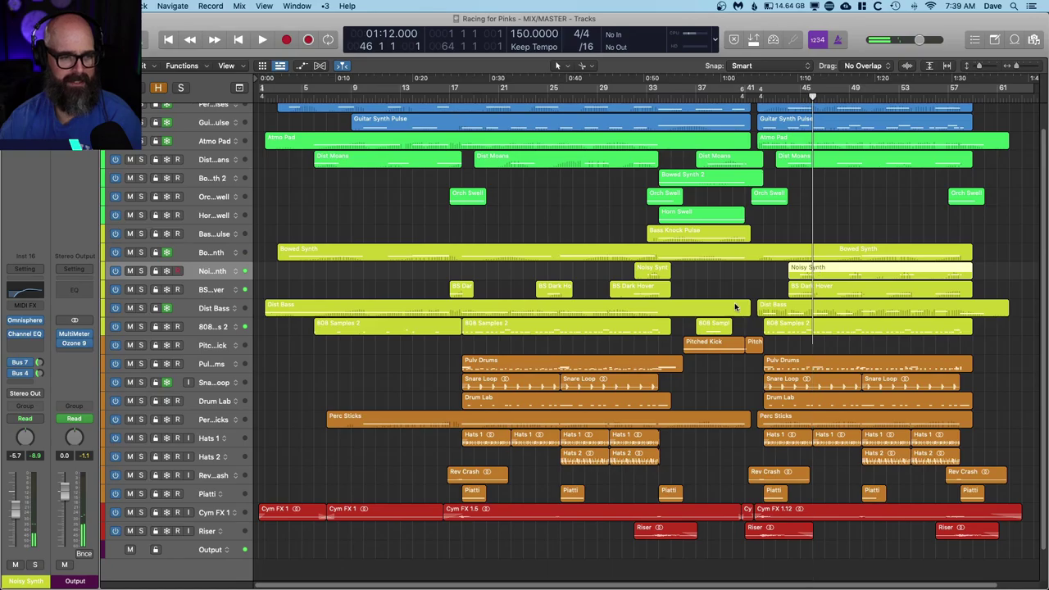
pyautogui.press('p')
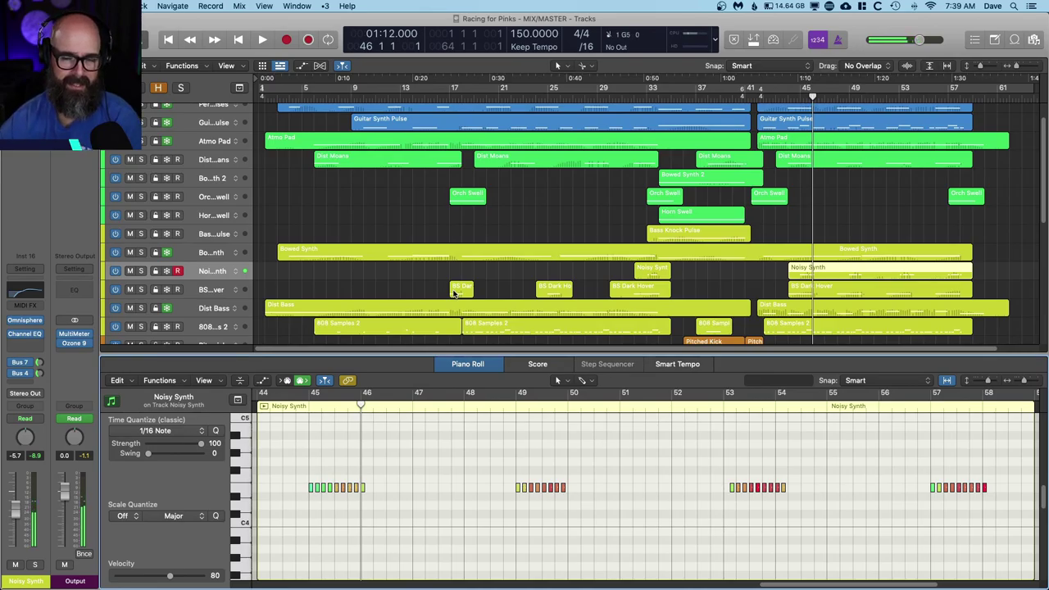
# - Play the section from bar 44, solo Noisy Synth to hear its repeated notes, and stop with the solo cleared
pyautogui.press(',')
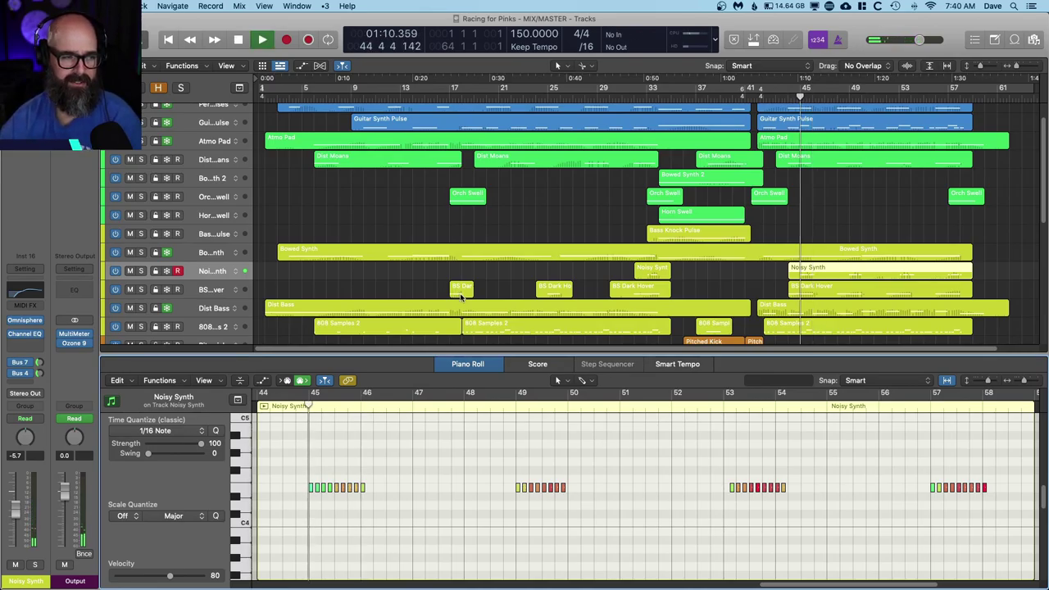
pyautogui.click(141, 270)
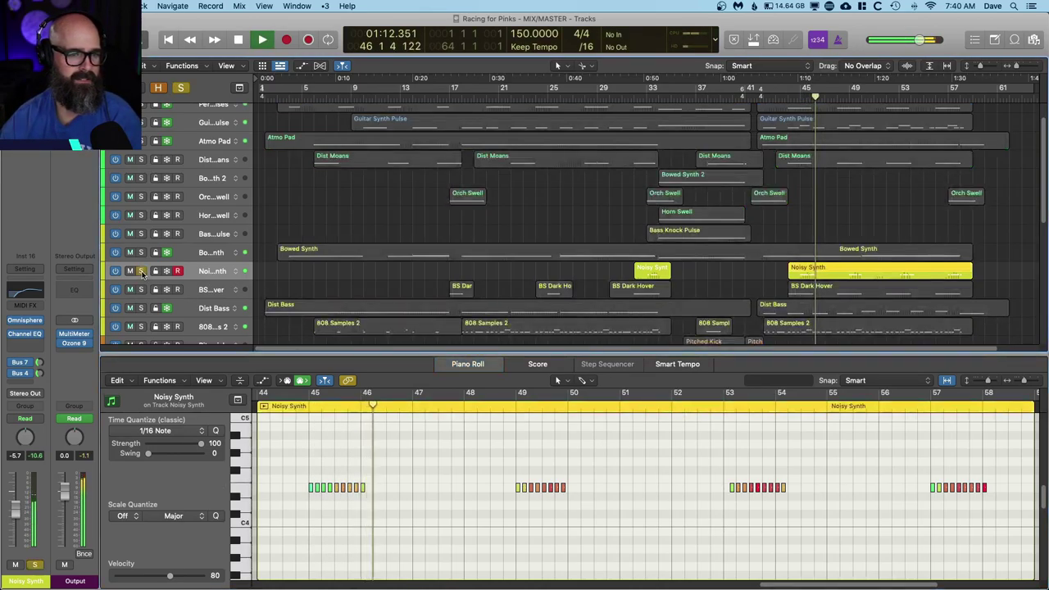
pyautogui.press('space')
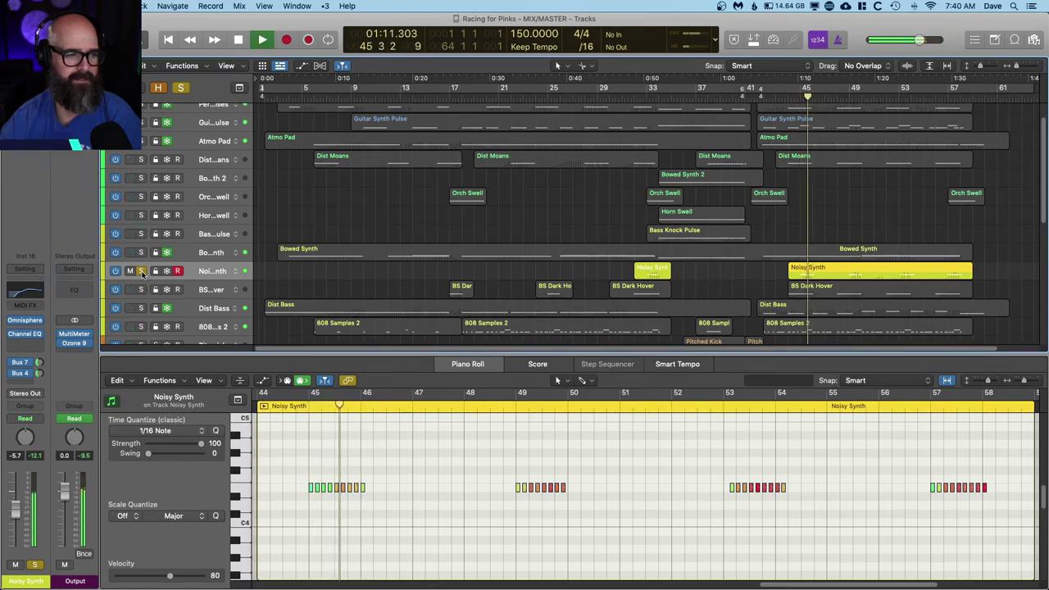
pyautogui.press('space')
pyautogui.click(141, 271)
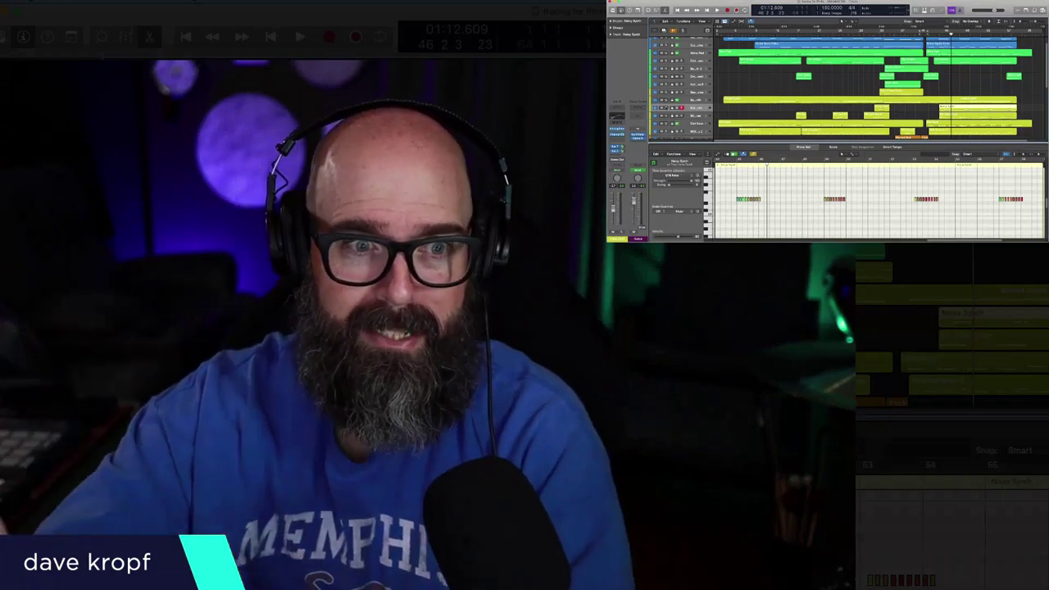
# - Solo the orange percussion tracks from Pitched Kick through Rev Crash, and set the cycle range to the second Pulv Drums region
pyautogui.scroll(-3, 873, 86)
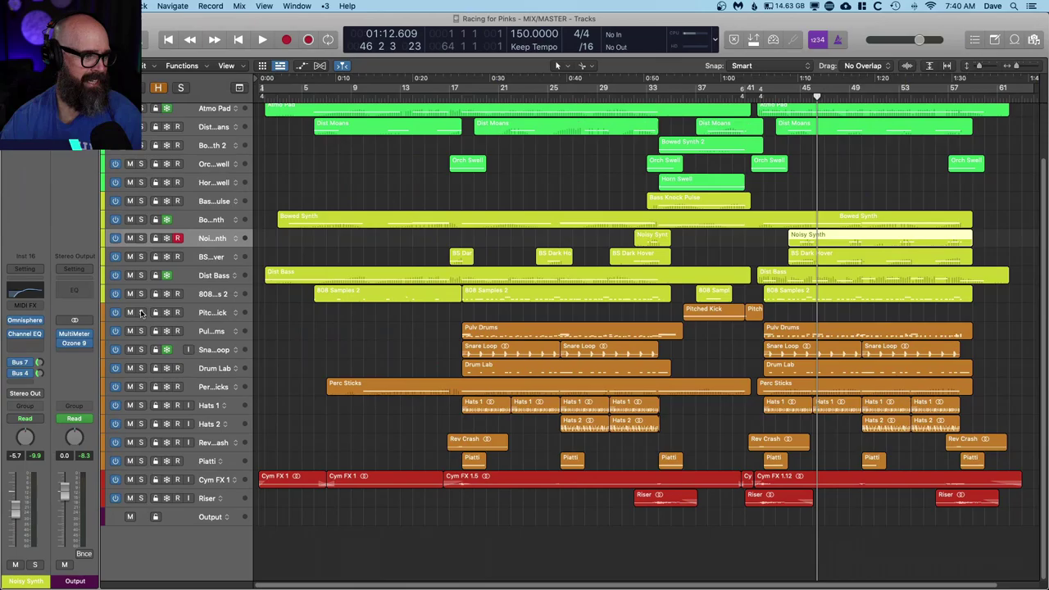
pyautogui.moveTo(141, 312); pyautogui.dragTo(141, 443)
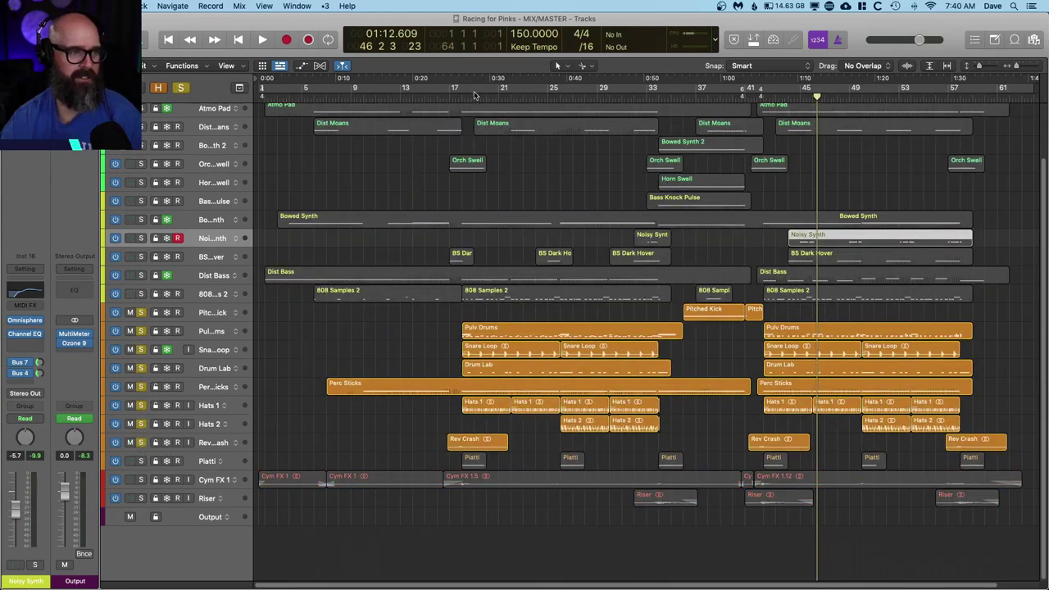
pyautogui.click(790, 334)
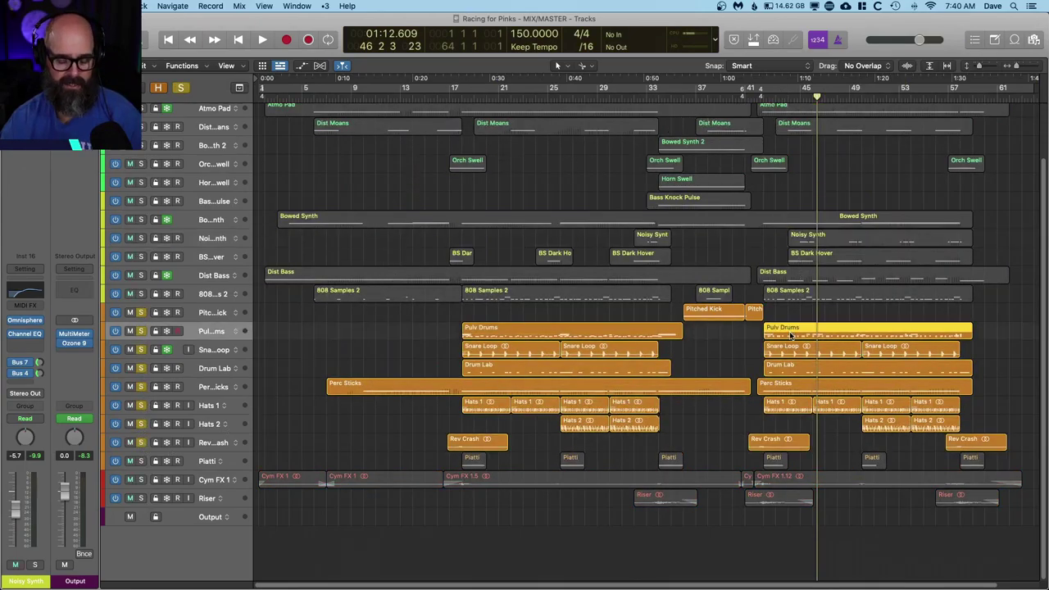
pyautogui.press('super+u')
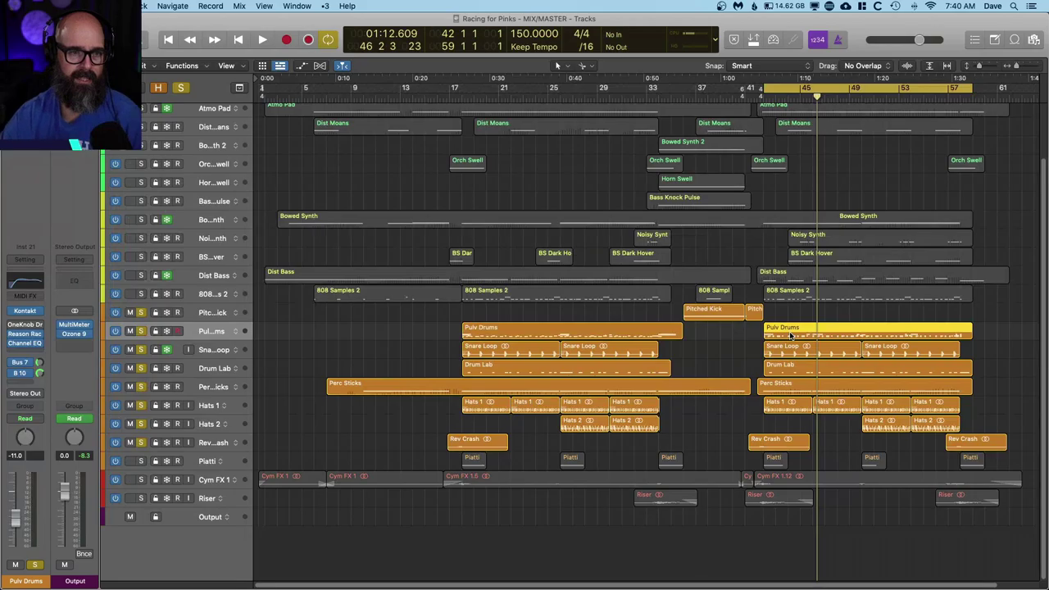
# - Solo only the Pitched Kick track and play from just before its first region
pyautogui.click(141, 332)
pyautogui.click(141, 313)
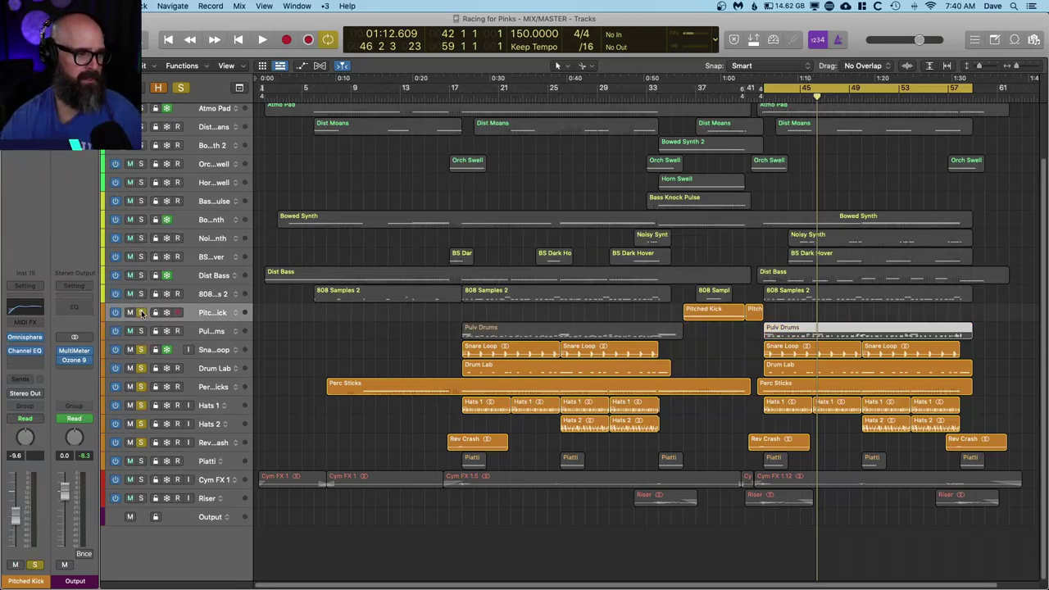
pyautogui.keyDown('alt'); pyautogui.click(141, 313); pyautogui.keyUp('alt')
pyautogui.click(141, 312)
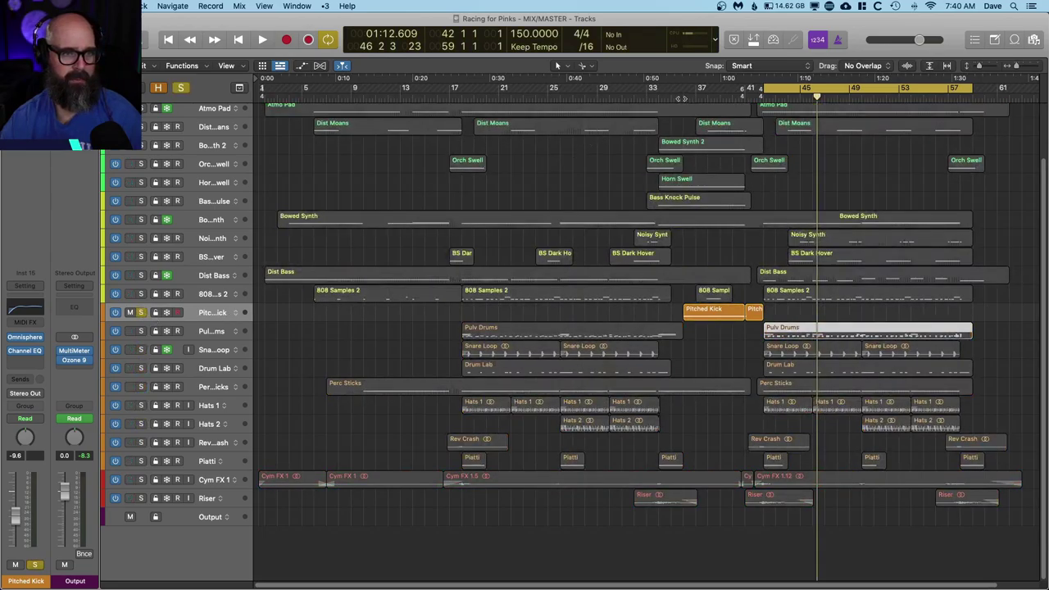
pyautogui.doubleClick(681, 97)
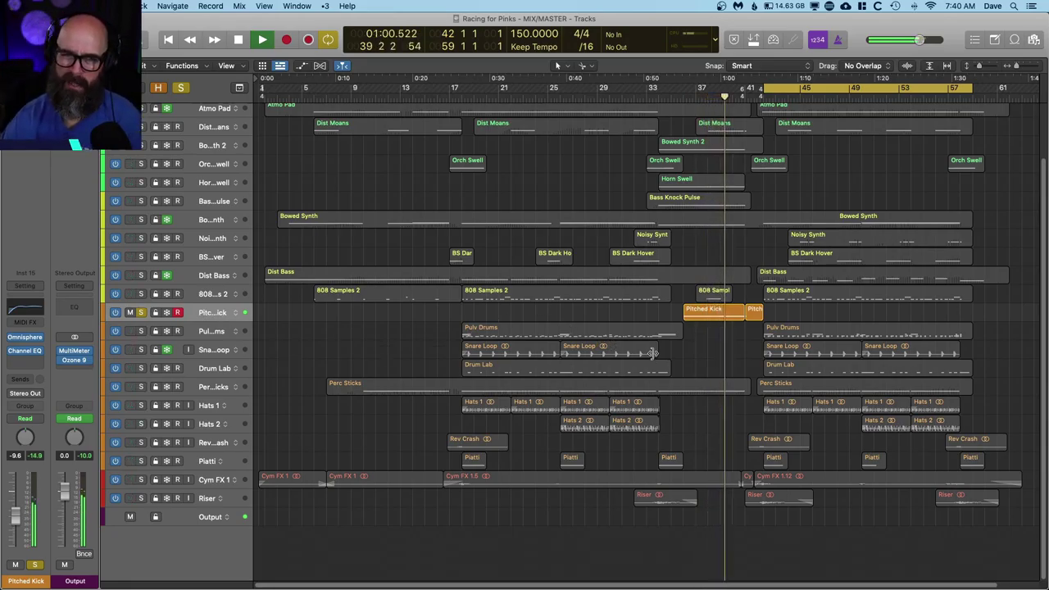
# - Select the second Pulv Drums region and solo only its track
pyautogui.click(799, 330)
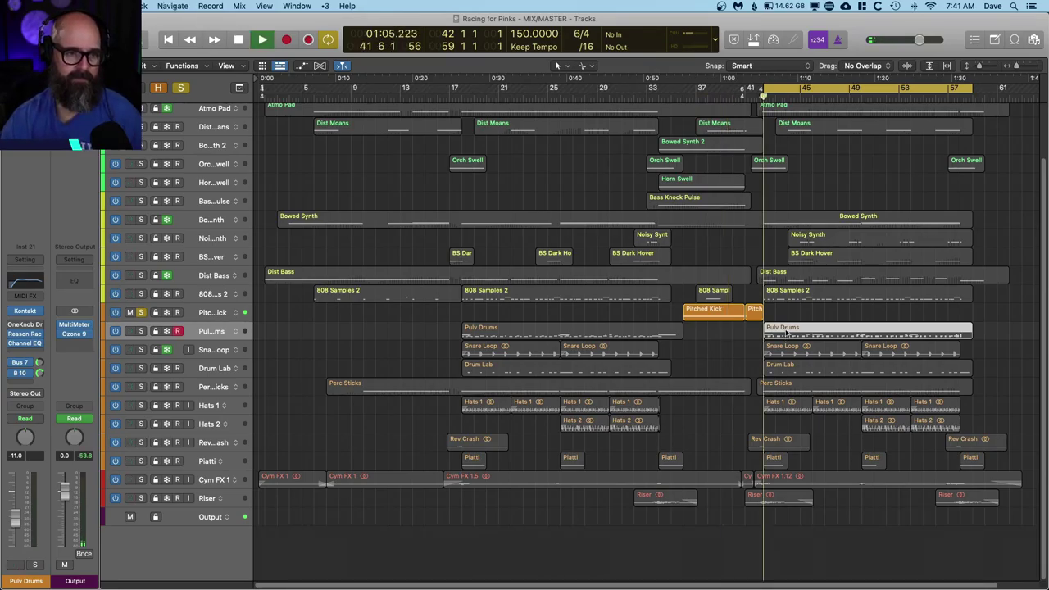
pyautogui.click(141, 331)
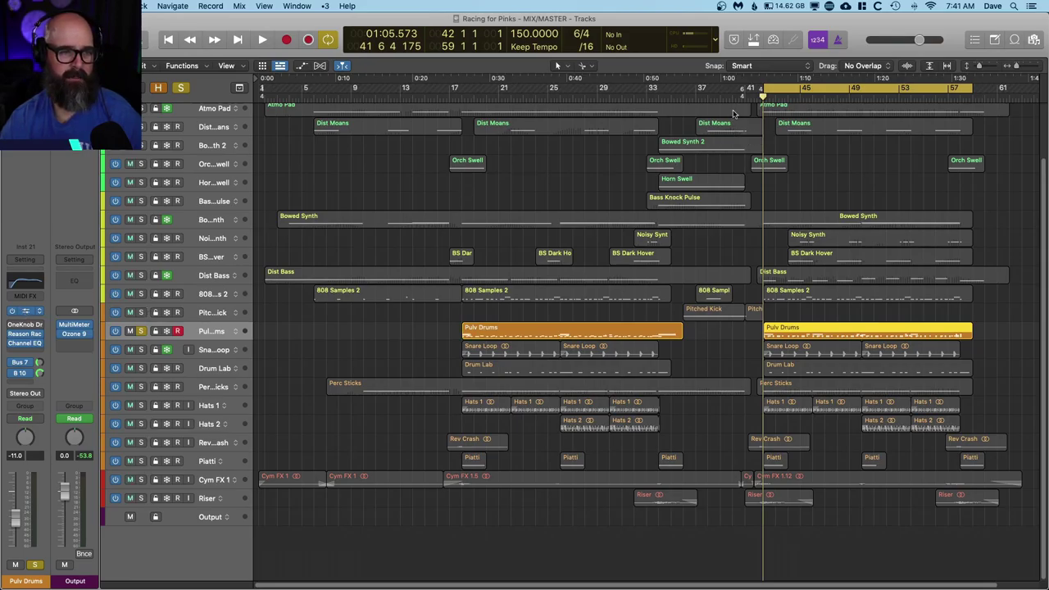
# - Show the Pulv Drums Kontakt Studio Drummer kit, move its window aside, and open the Reason Rack Pulveriser effect
pyautogui.press('v')
pyautogui.moveTo(672, 157); pyautogui.dragTo(392, 37)
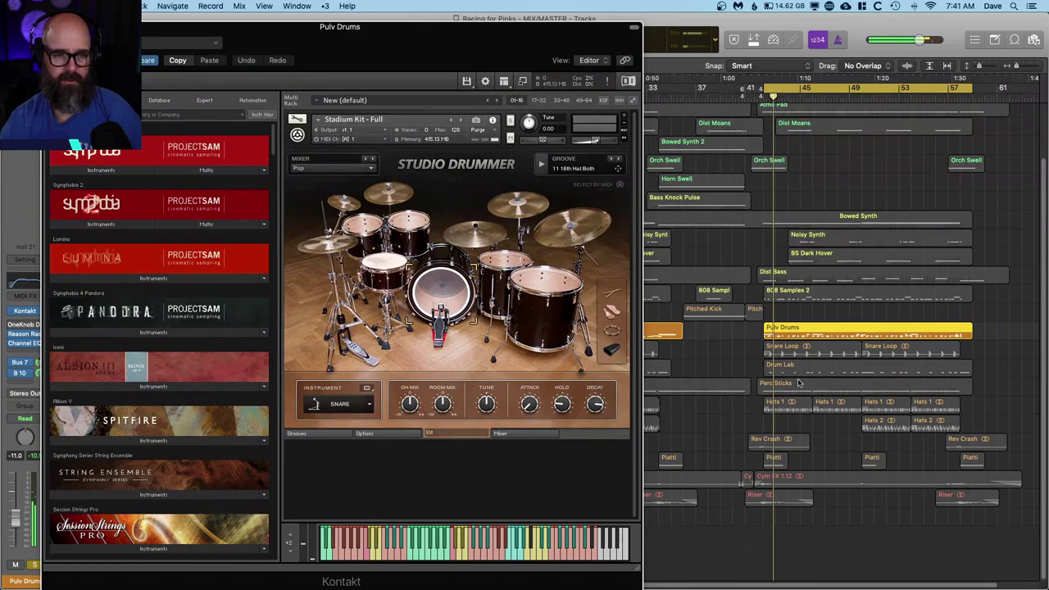
pyautogui.moveTo(470, 43); pyautogui.dragTo(775, 46)
pyautogui.click(25, 333)
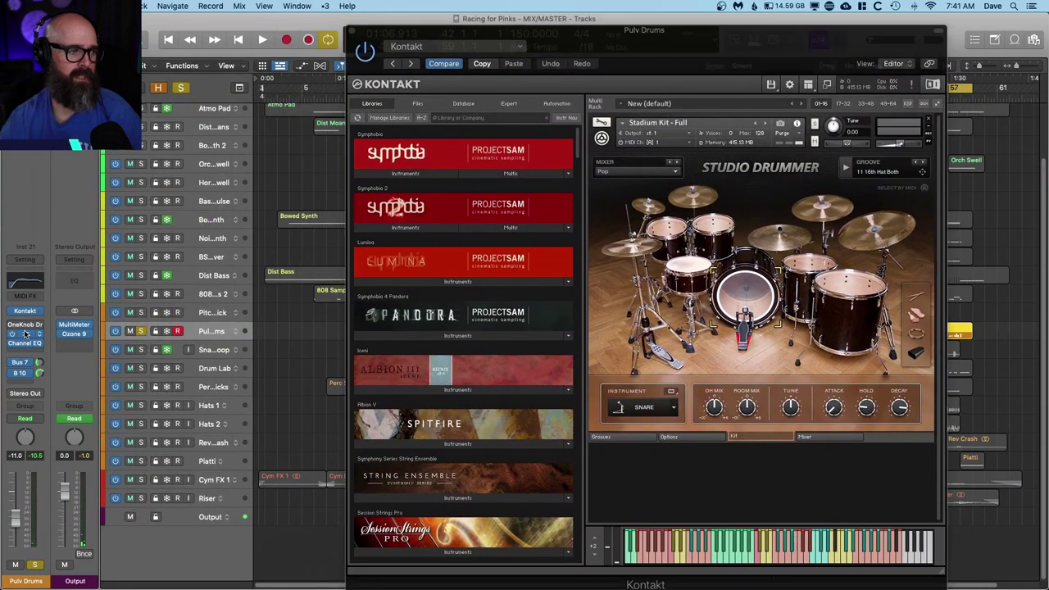
pyautogui.hotkey('ctrl', 'Up')
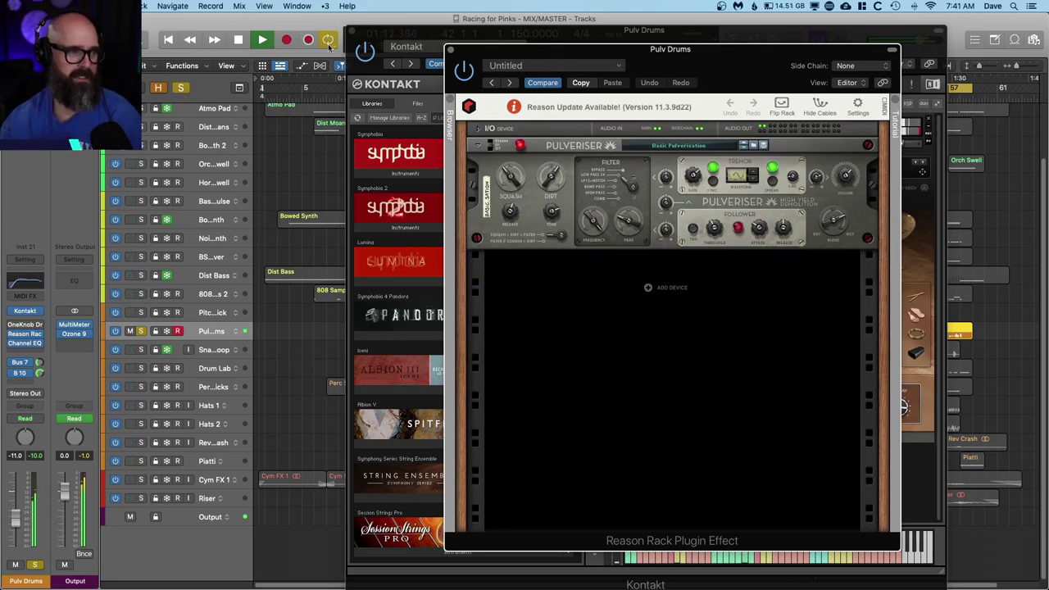
# - Close the Pulv Drums plug-in windows and solo only the Snare Loop track for playback
pyautogui.click(357, 31)
pyautogui.click(449, 52)
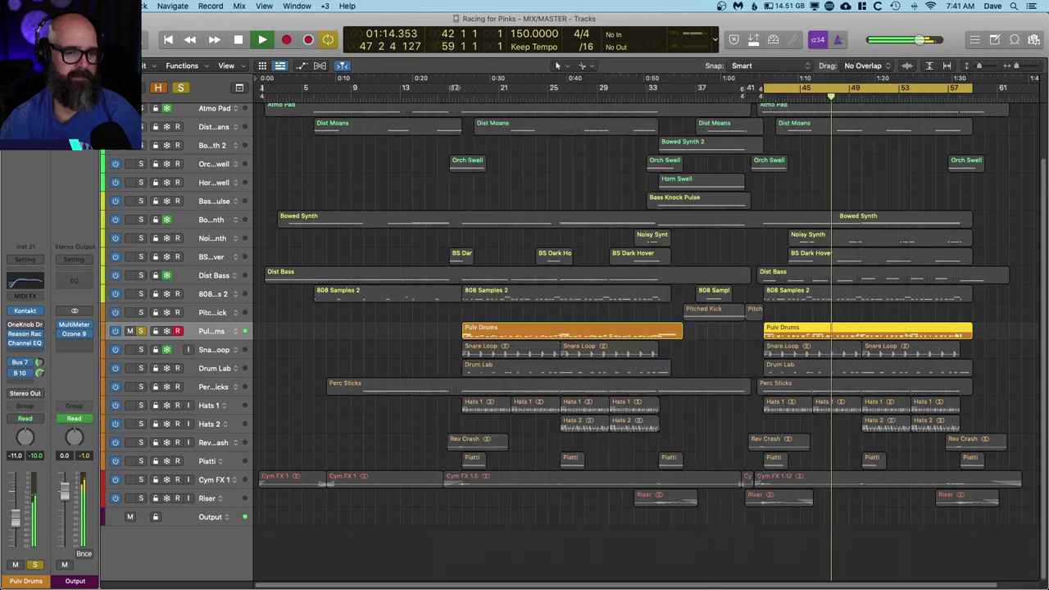
pyautogui.click(141, 350)
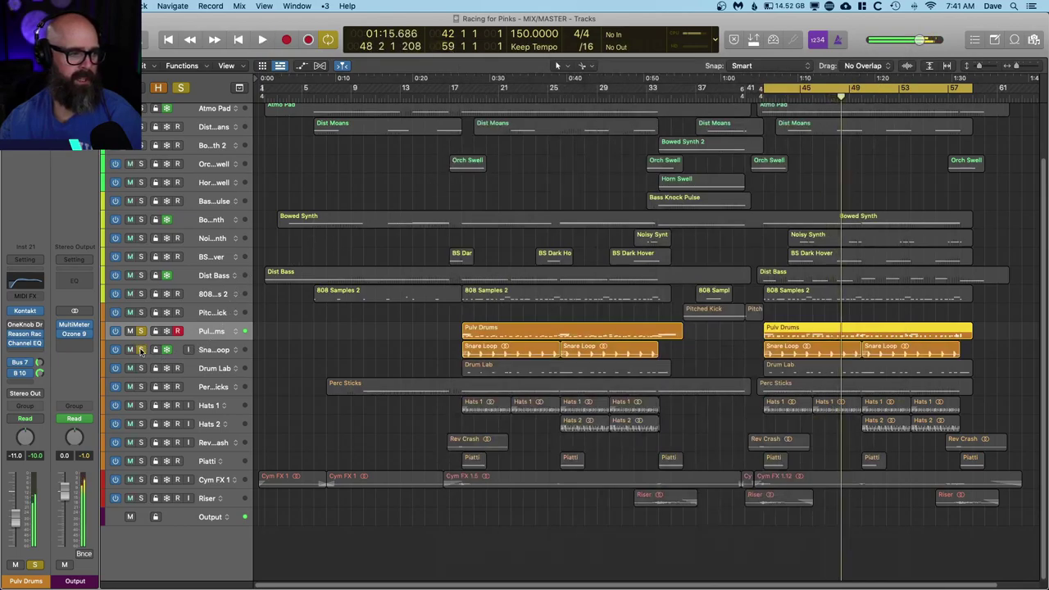
pyautogui.click(221, 353)
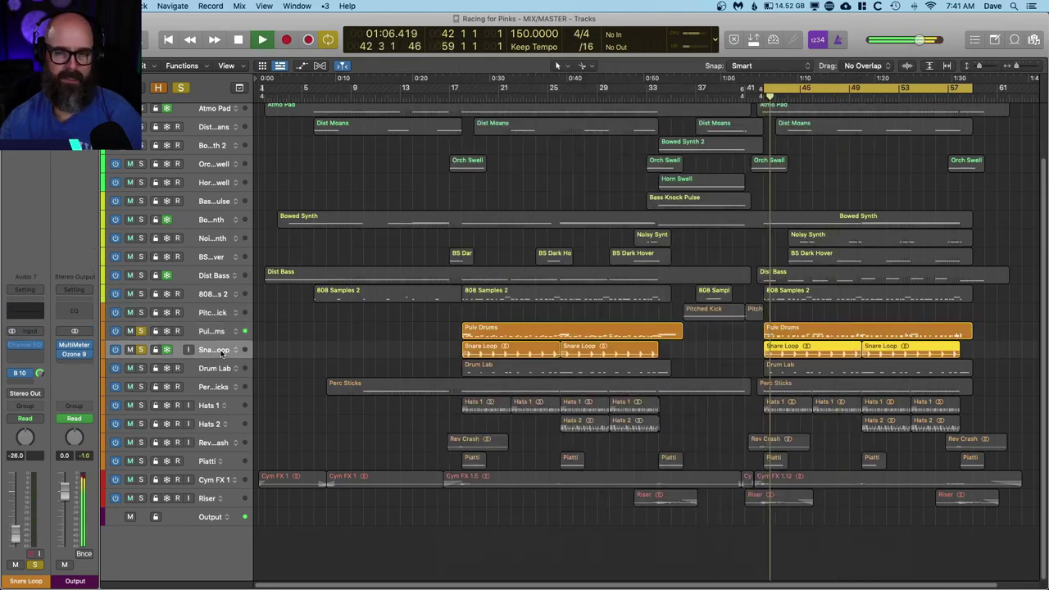
pyautogui.click(141, 331)
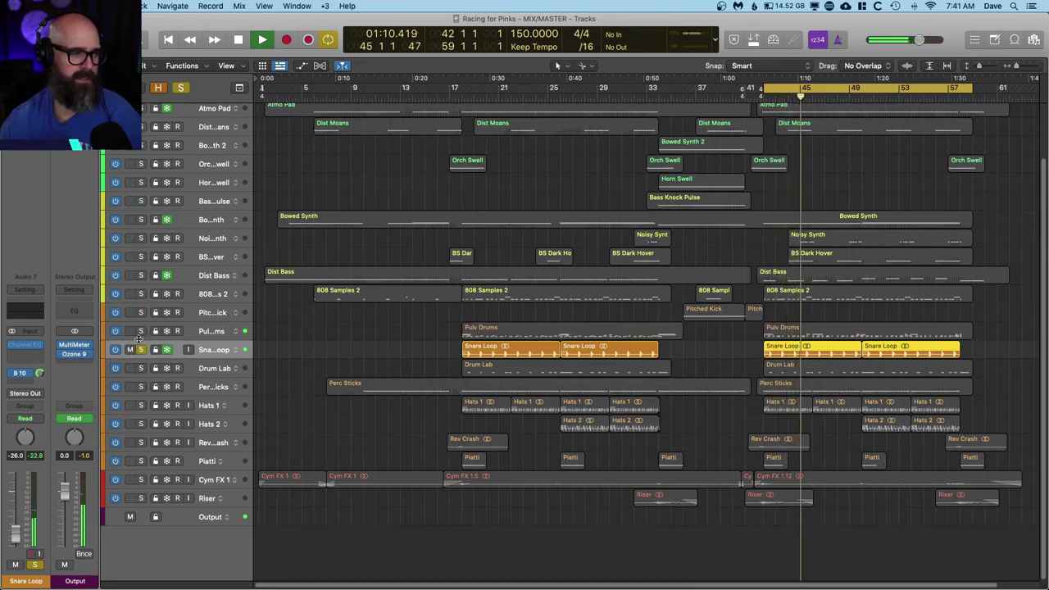
# - Solo only the Drum Lab track, show its Kontakt Drum Lab kit, and close the instrument window
pyautogui.click(143, 369)
pyautogui.click(203, 368)
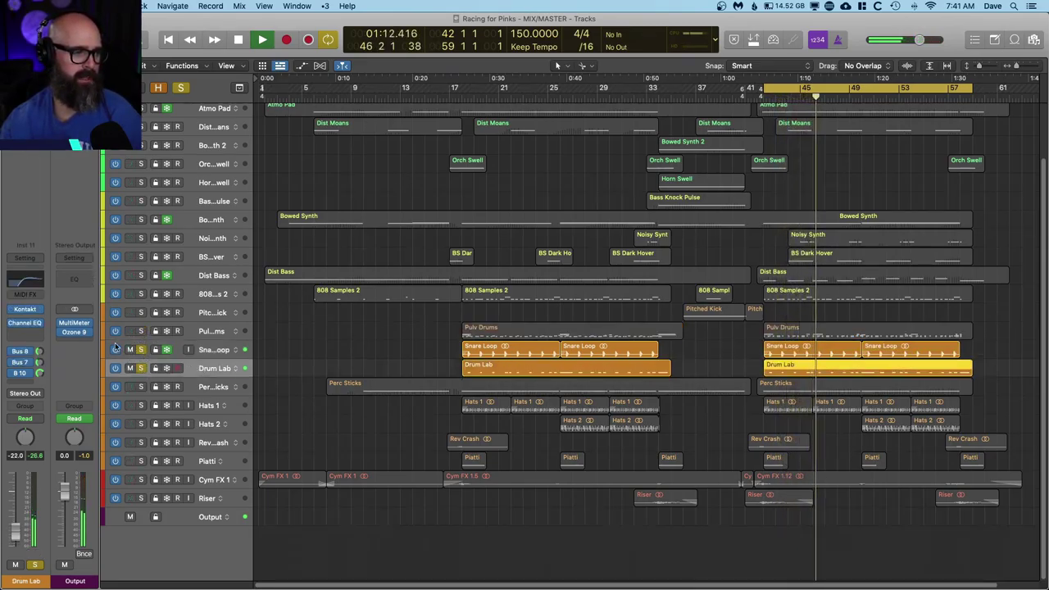
pyautogui.click(141, 350)
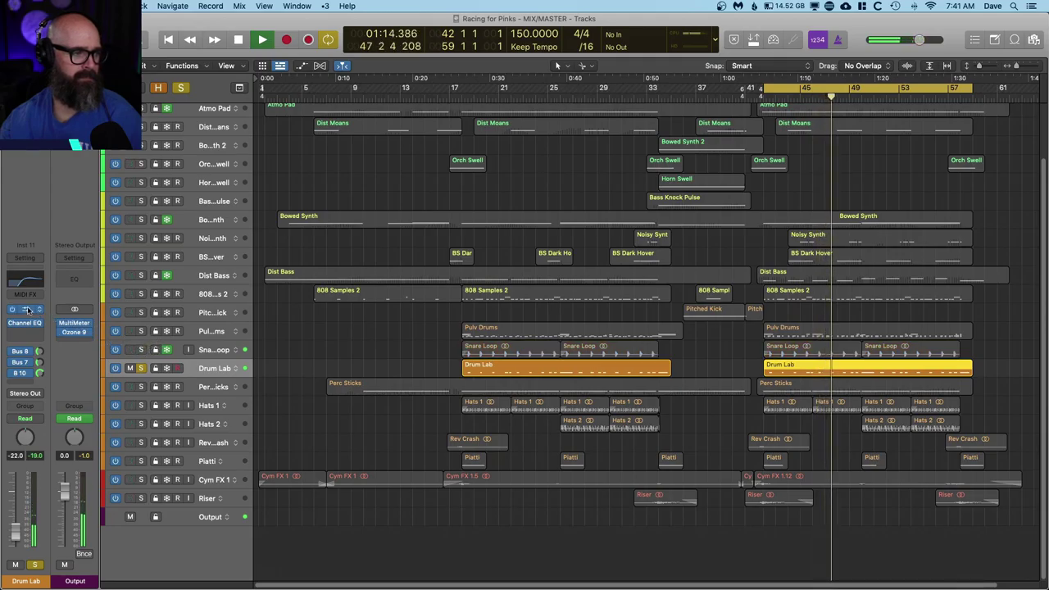
pyautogui.press('v')
pyautogui.moveTo(686, 152); pyautogui.dragTo(663, 50)
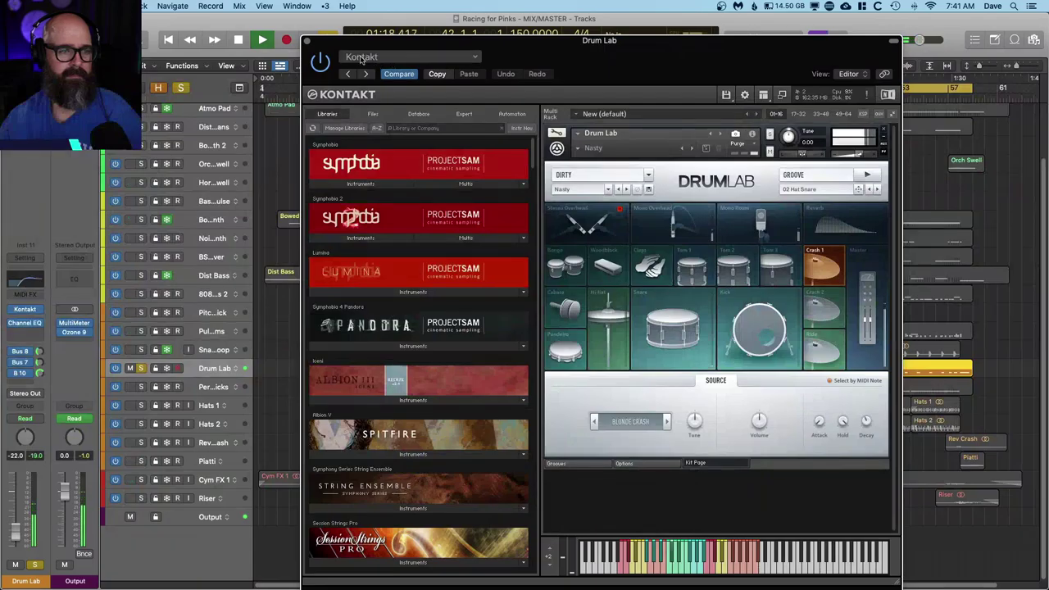
pyautogui.click(308, 42)
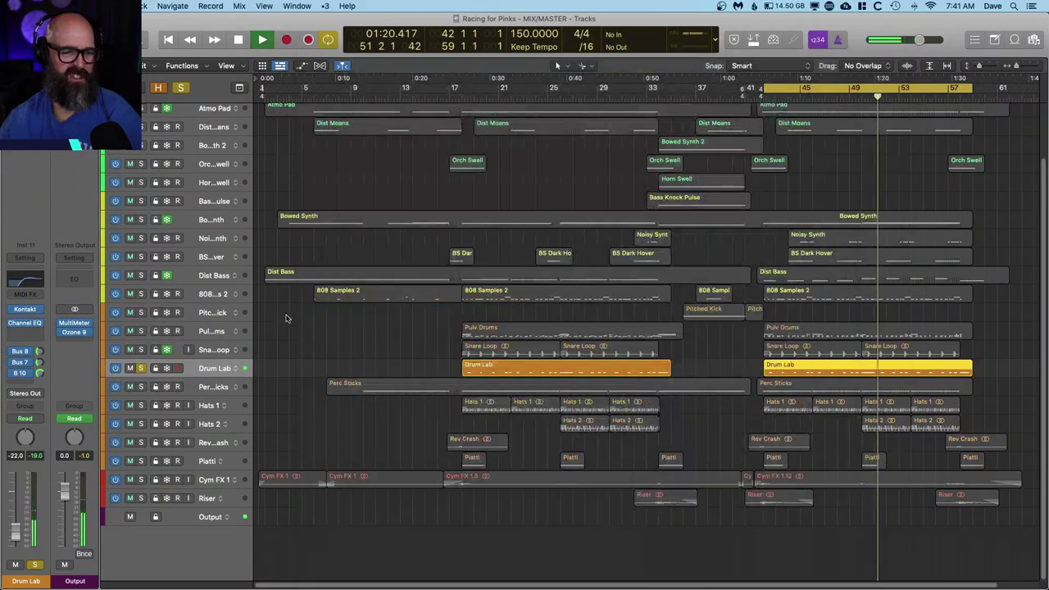
# - Audition Drum Lab together with Snare Loop and Pulv Drums, and switch to soloing only the Perc Sticks track
pyautogui.moveTo(141, 350); pyautogui.dragTo(140, 331)
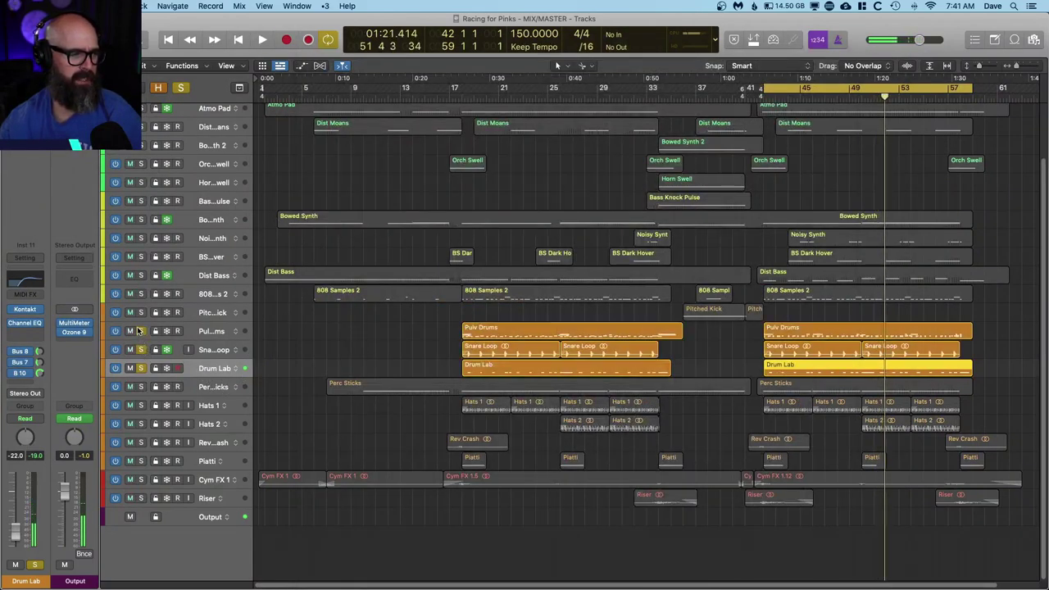
pyautogui.press('space')
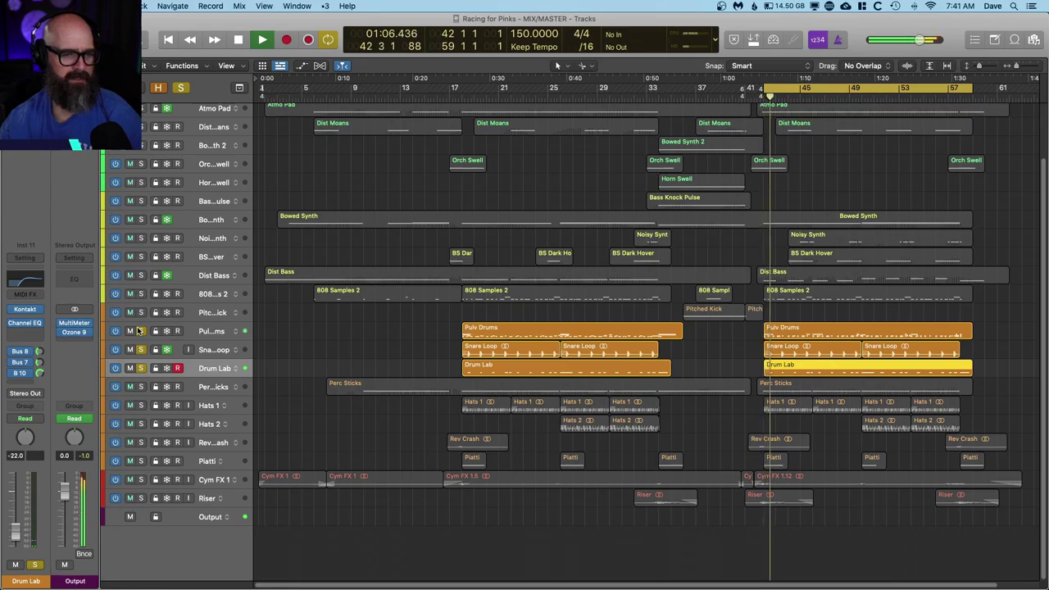
pyautogui.keyDown('alt'); pyautogui.click(140, 386); pyautogui.keyUp('alt')
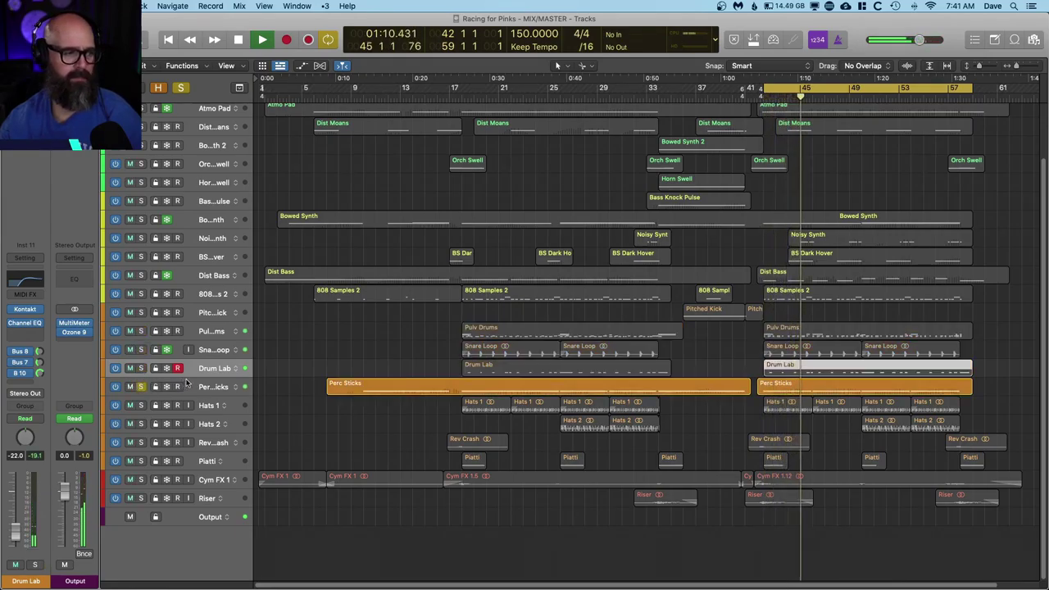
pyautogui.click(211, 386)
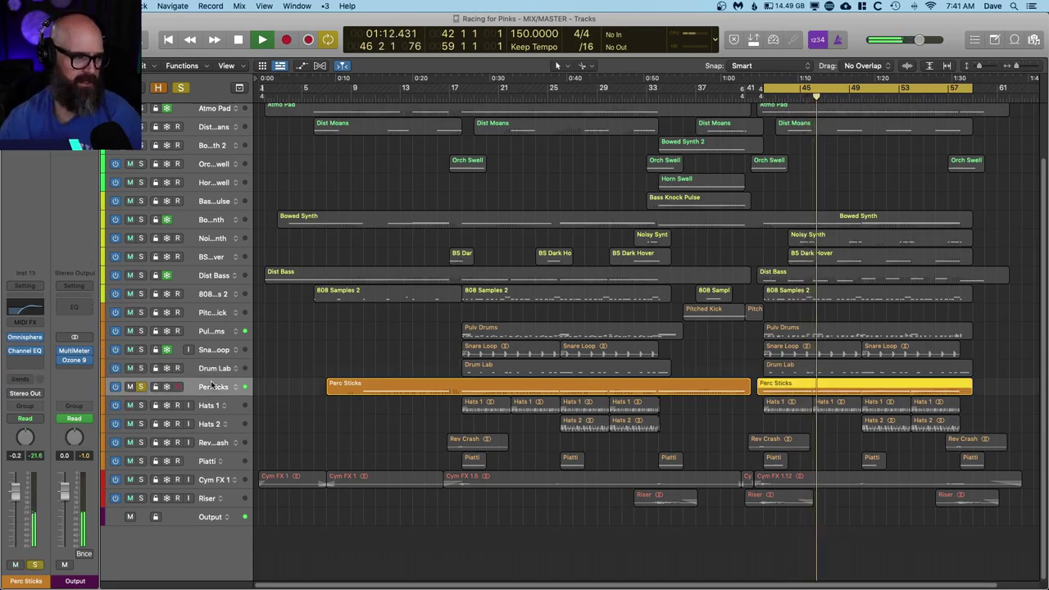
# - Add Hats 1, Hats 2, Piatti and the tracks from Pitched Kick through Drum Lab to the solo, and replay the section
pyautogui.click(140, 405)
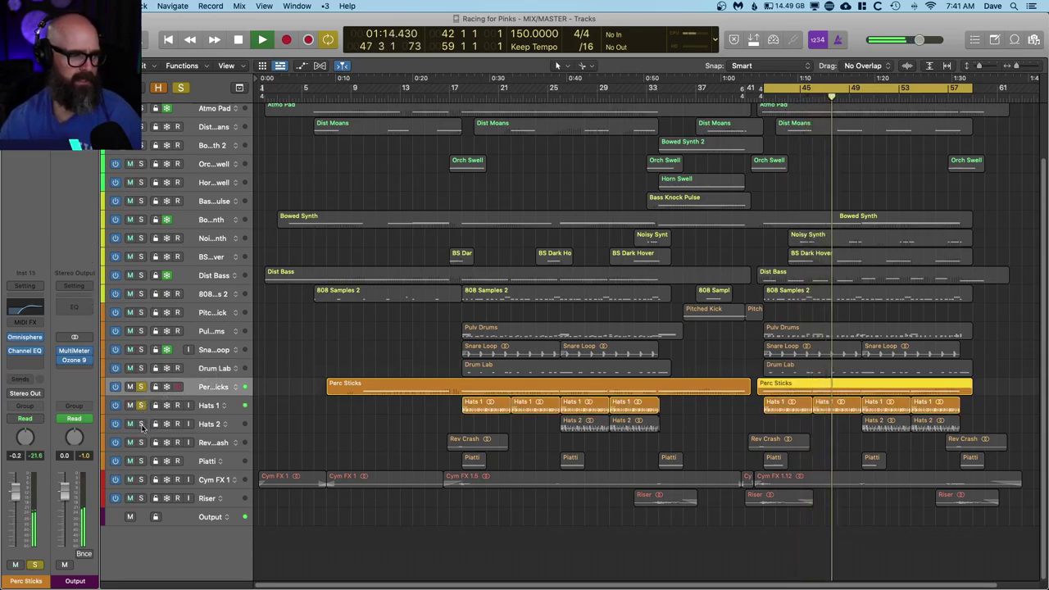
pyautogui.click(140, 424)
pyautogui.moveTo(140, 368); pyautogui.dragTo(140, 312)
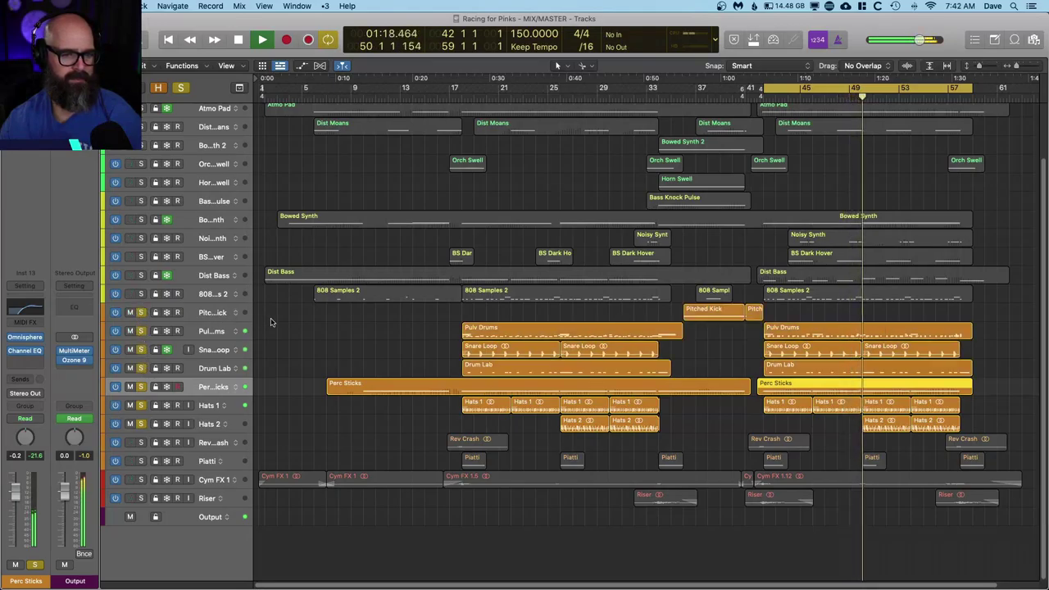
pyautogui.click(140, 461)
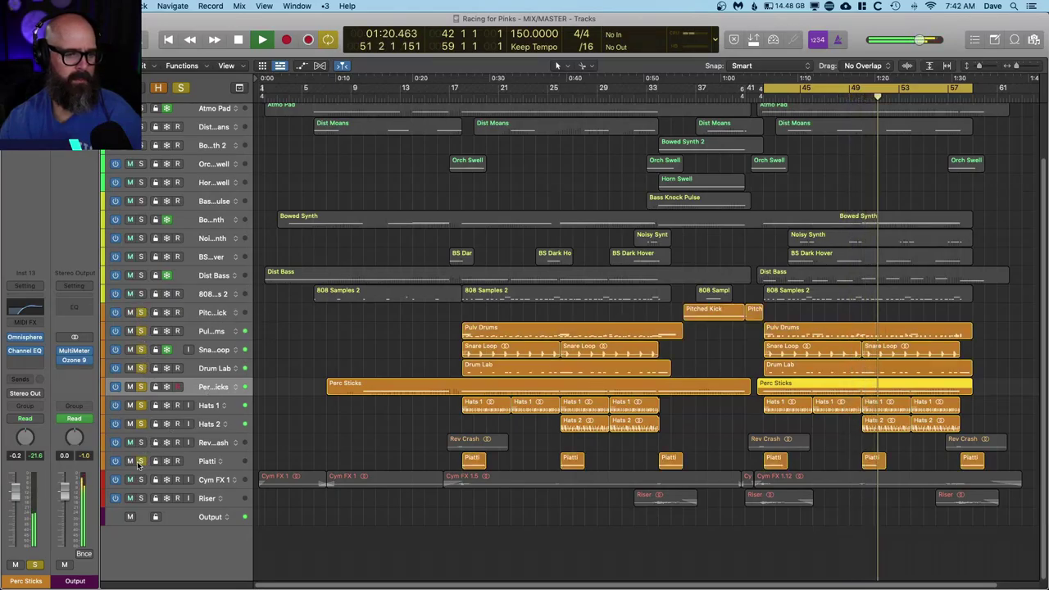
pyautogui.press(',')
pyautogui.press(',')
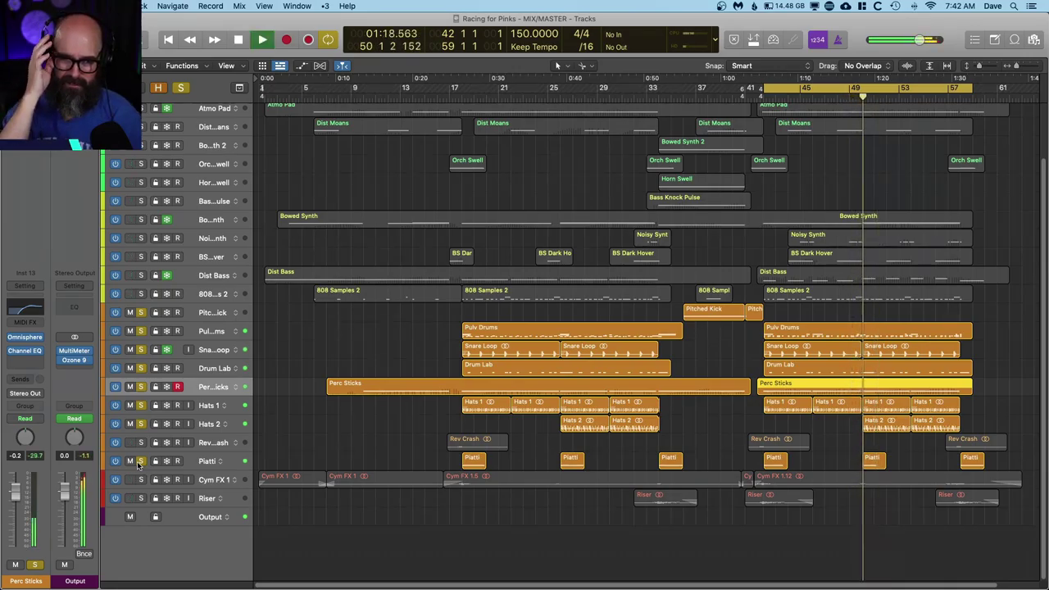
pyautogui.press('space')
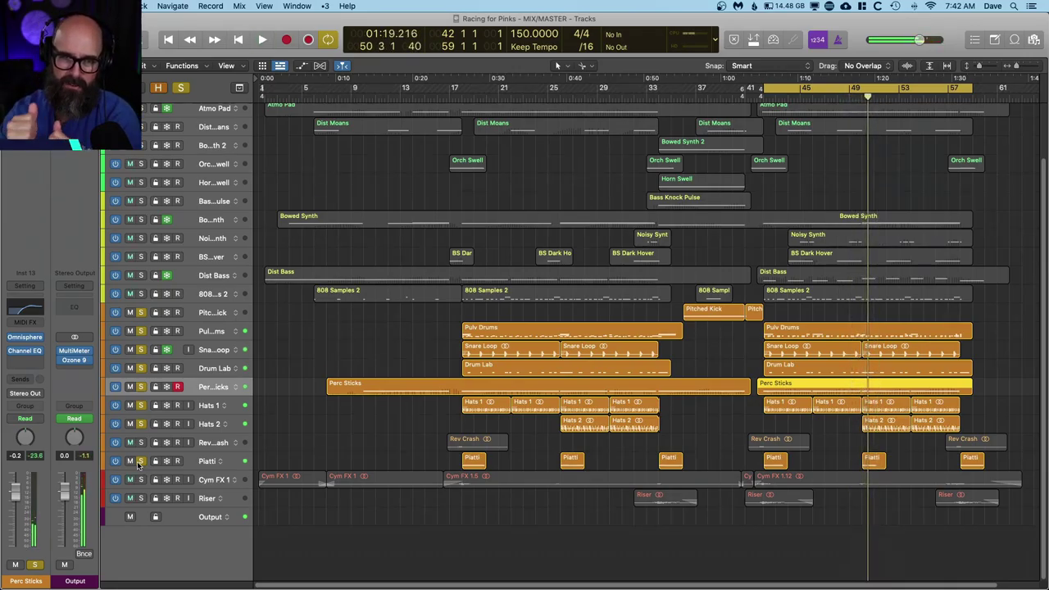
pyautogui.press('space')
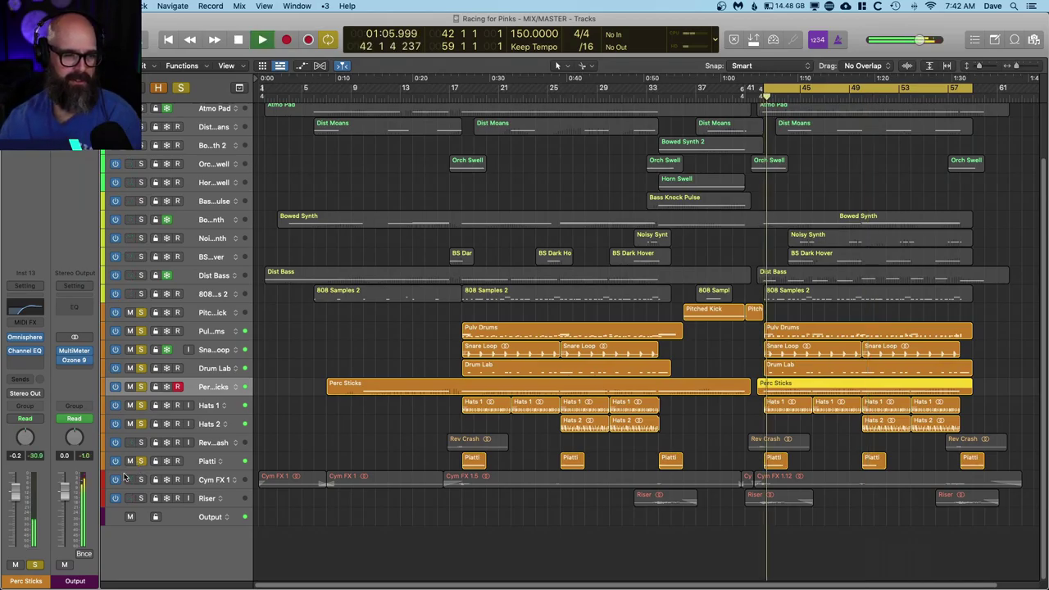
# - Turn cycling off, add Rev Crash, Cym FX 1 and Riser to the solo, and play from just before bar 41
pyautogui.click(141, 442)
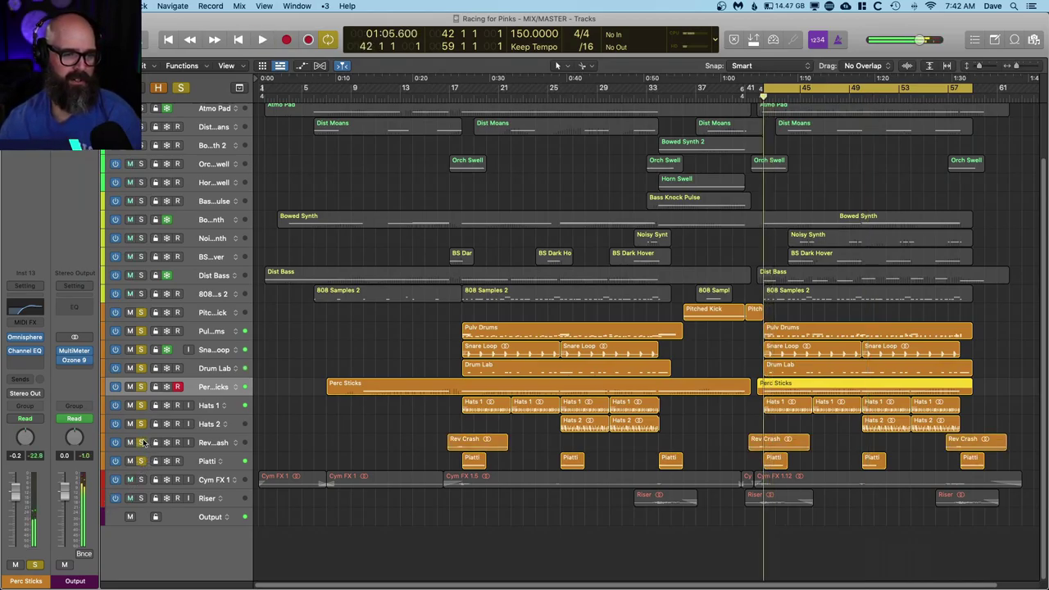
pyautogui.press('c')
pyautogui.press('space')
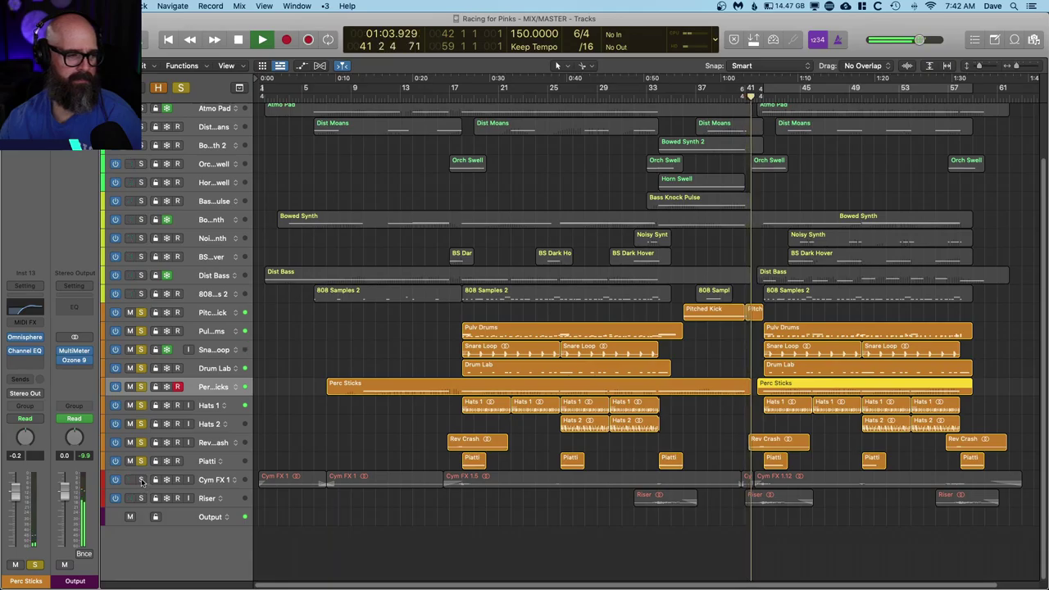
pyautogui.click(141, 481)
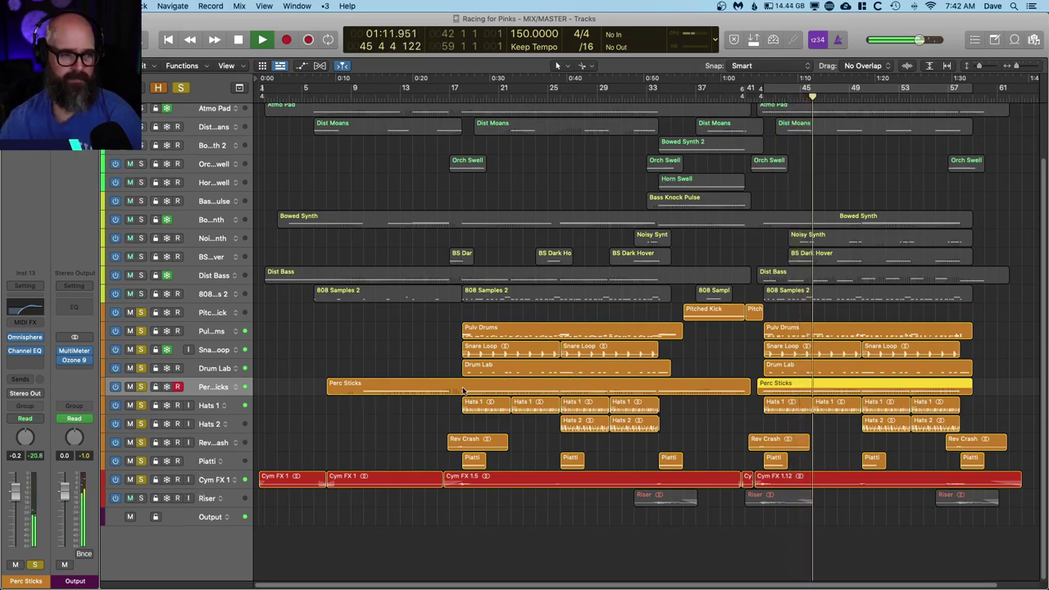
pyautogui.click(141, 498)
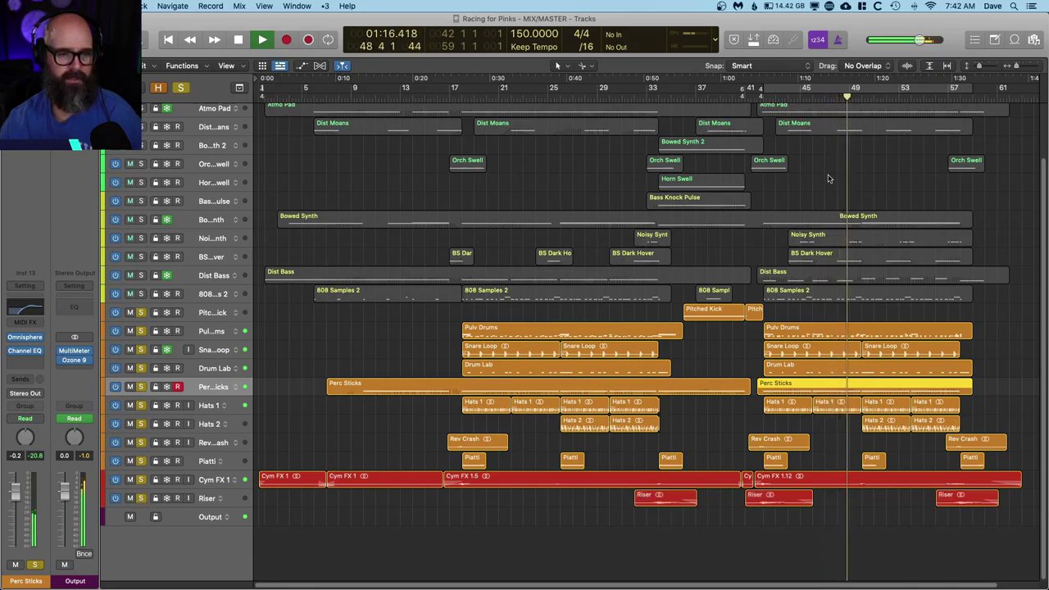
pyautogui.doubleClick(743, 97)
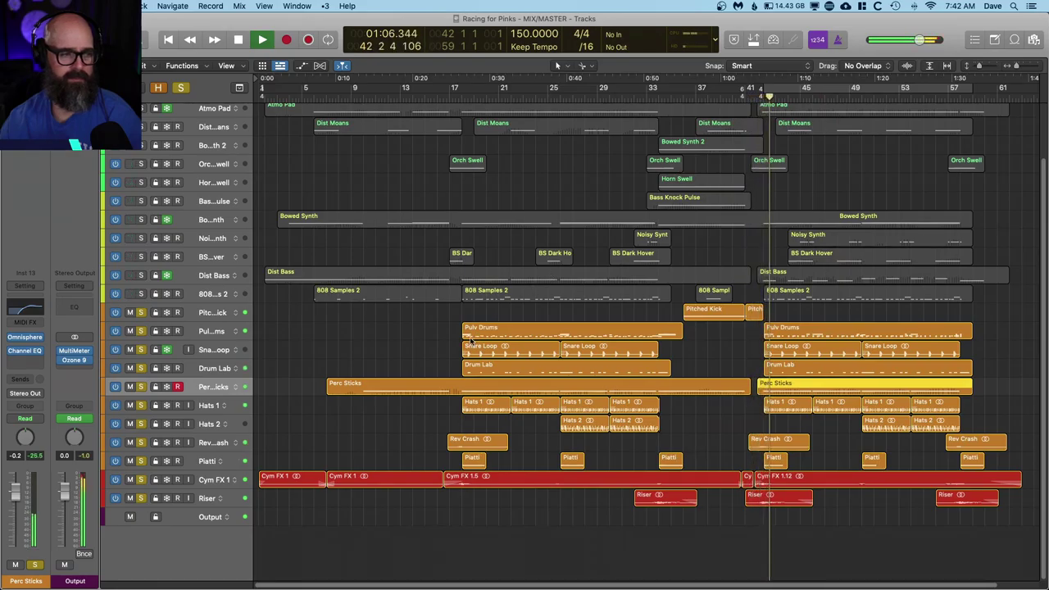
# - Select the Riser track, solo only that track, and play its second region
pyautogui.press('space')
pyautogui.keyDown('alt'); pyautogui.click(141, 482); pyautogui.keyUp('alt')
pyautogui.click(141, 499)
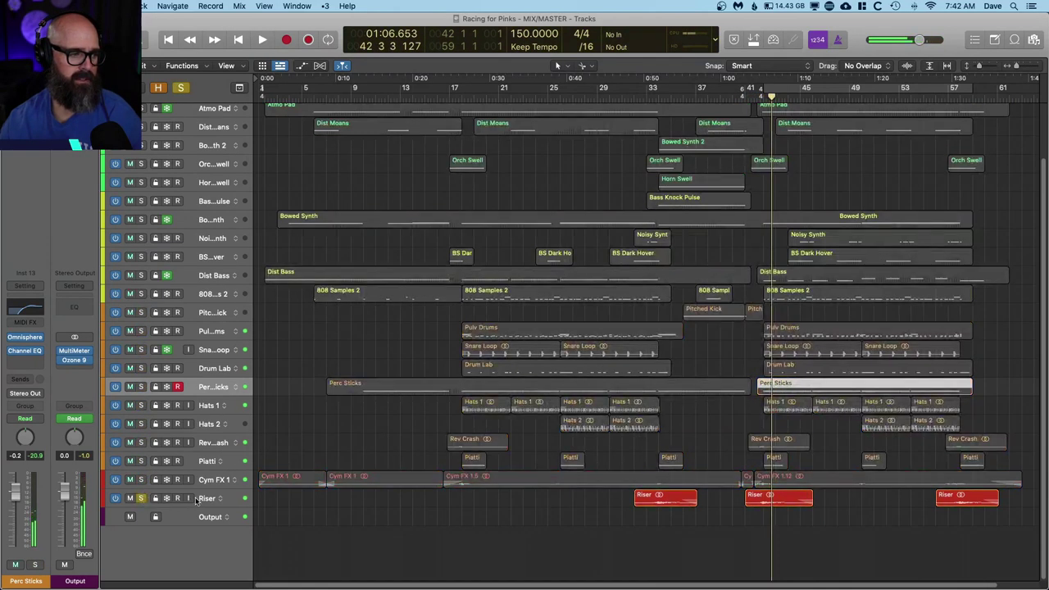
pyautogui.click(207, 498)
pyautogui.press(',')
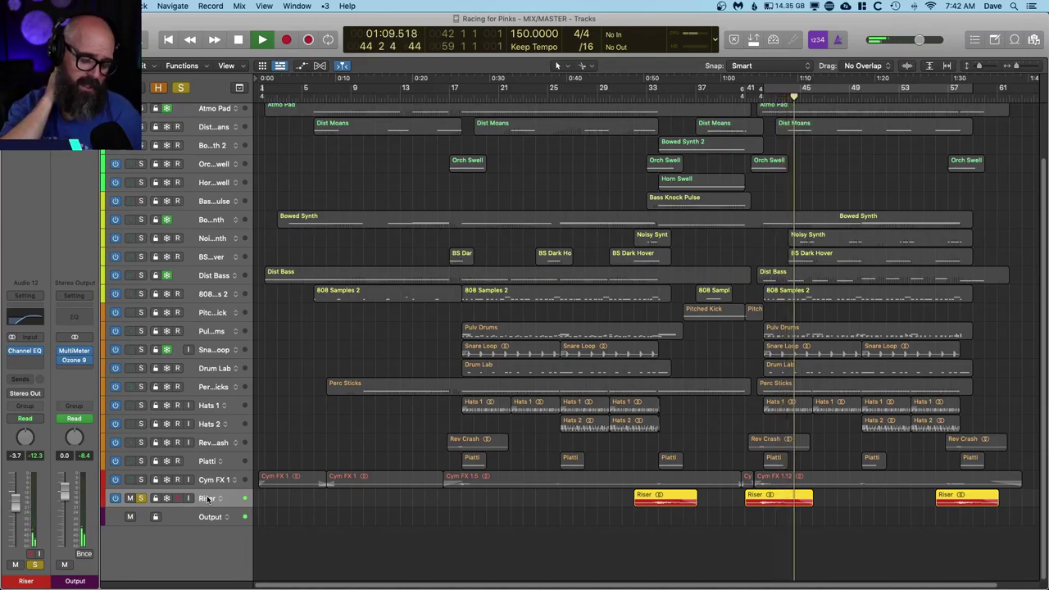
pyautogui.press('space')
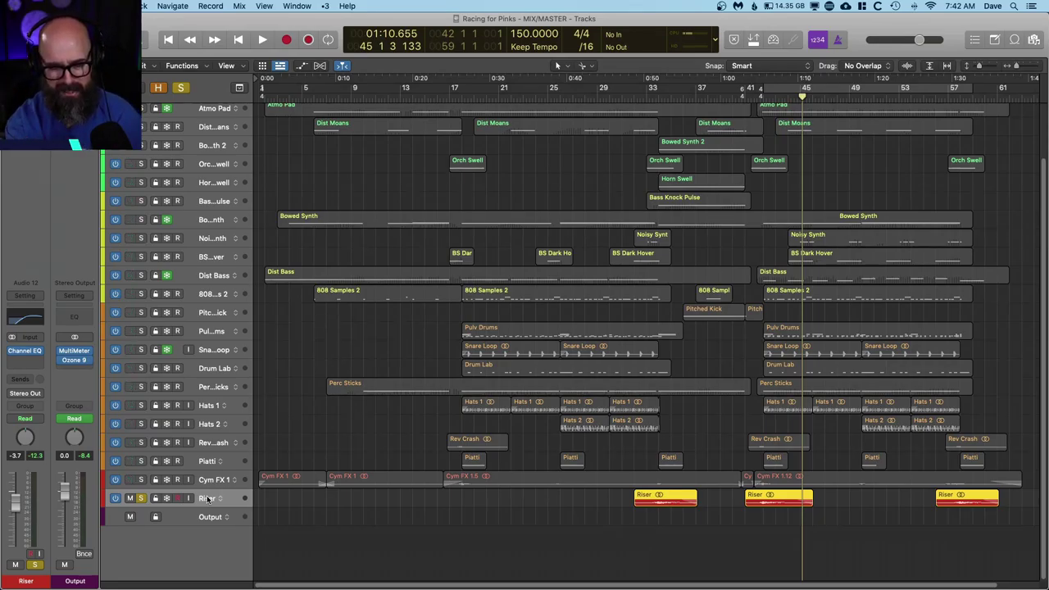
# - Clear the Riser solo and play the full arrangement from around bar 33 past the 6/4 bar, viewing that transition up close
pyautogui.press('super+Down')
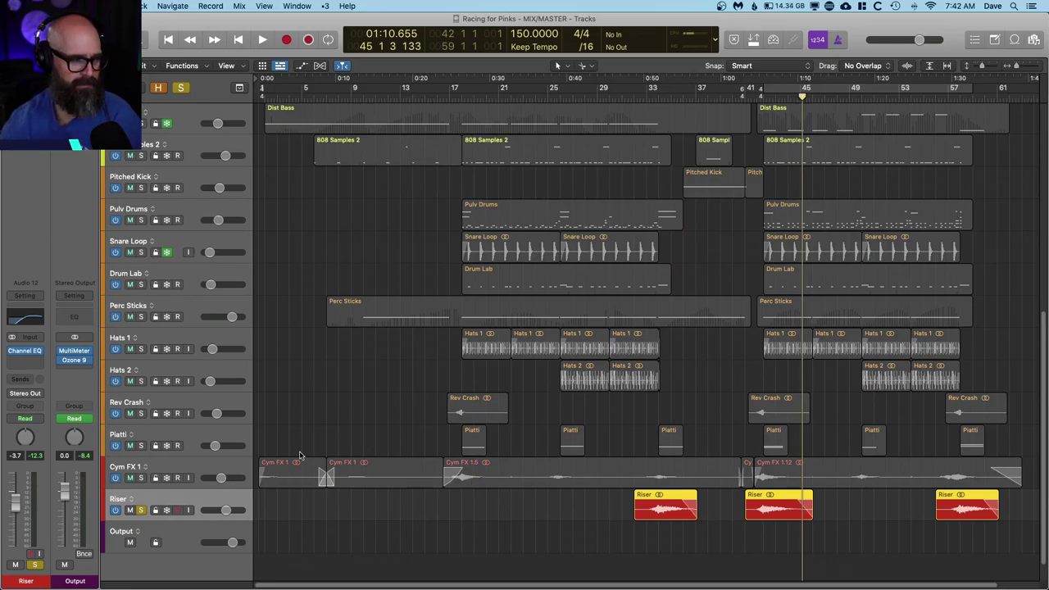
pyautogui.click(139, 511)
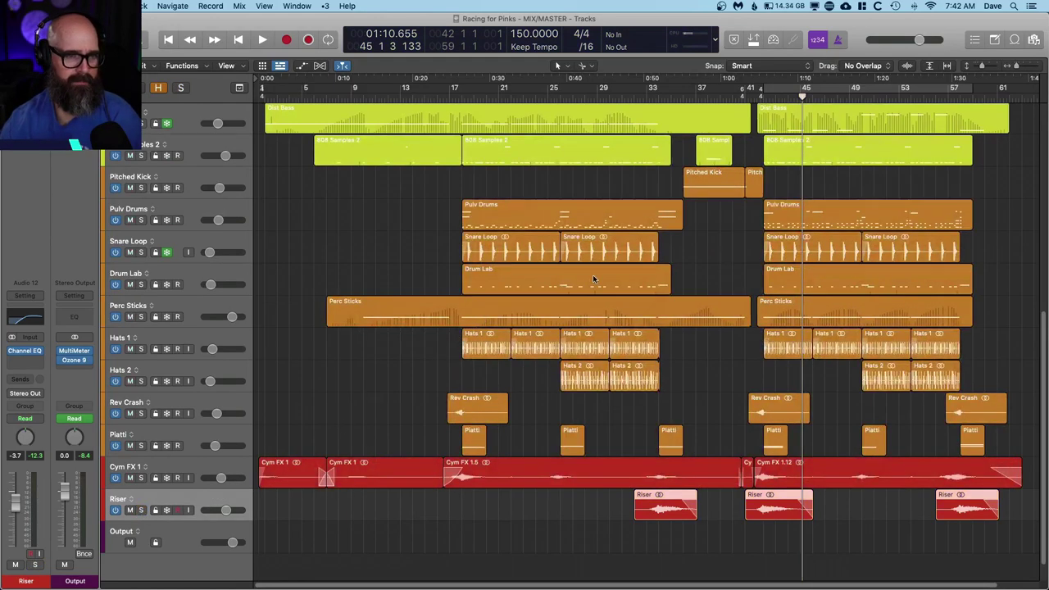
pyautogui.scroll(5, 632, 273)
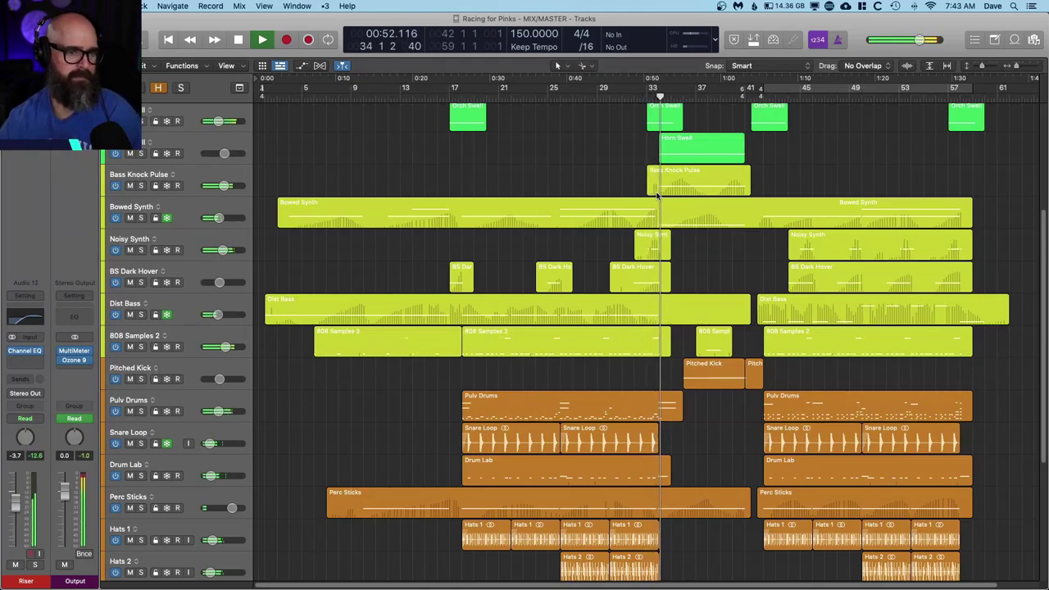
pyautogui.press('super+Up')
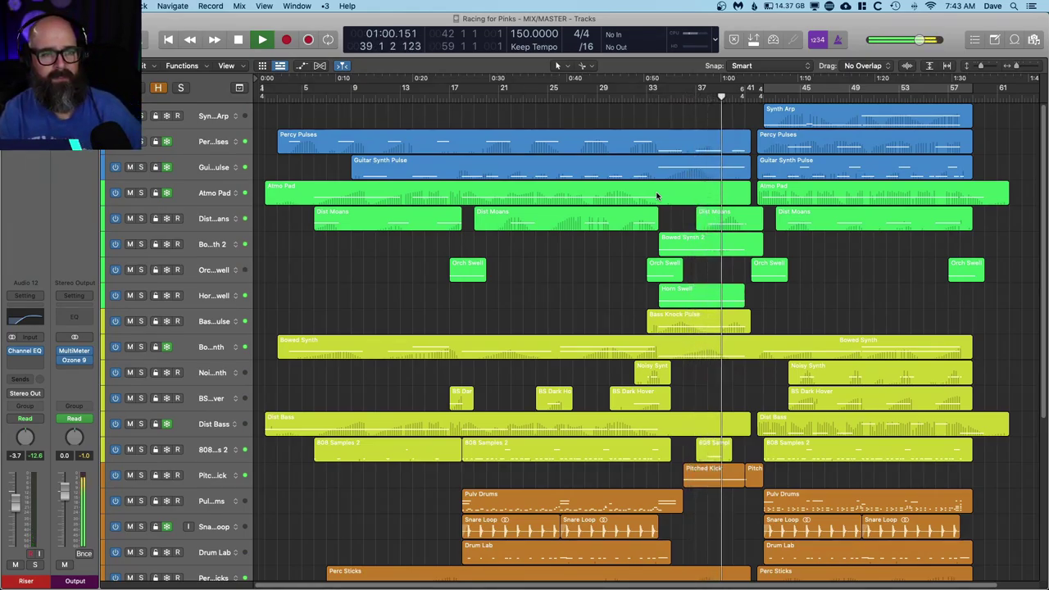
pyautogui.press('super+Right')
pyautogui.press('super+Right')
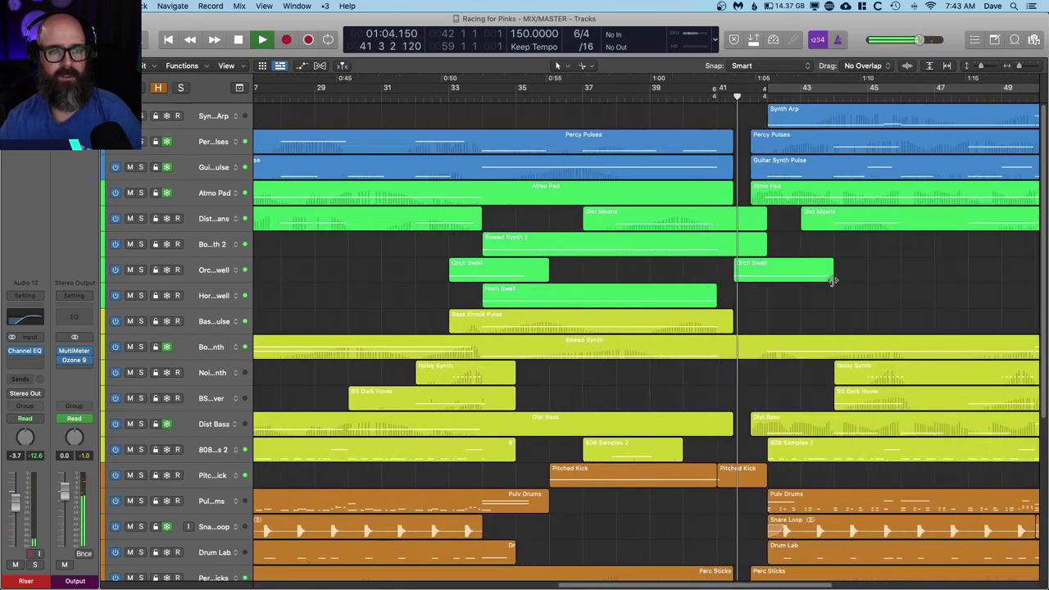
pyautogui.press('space')
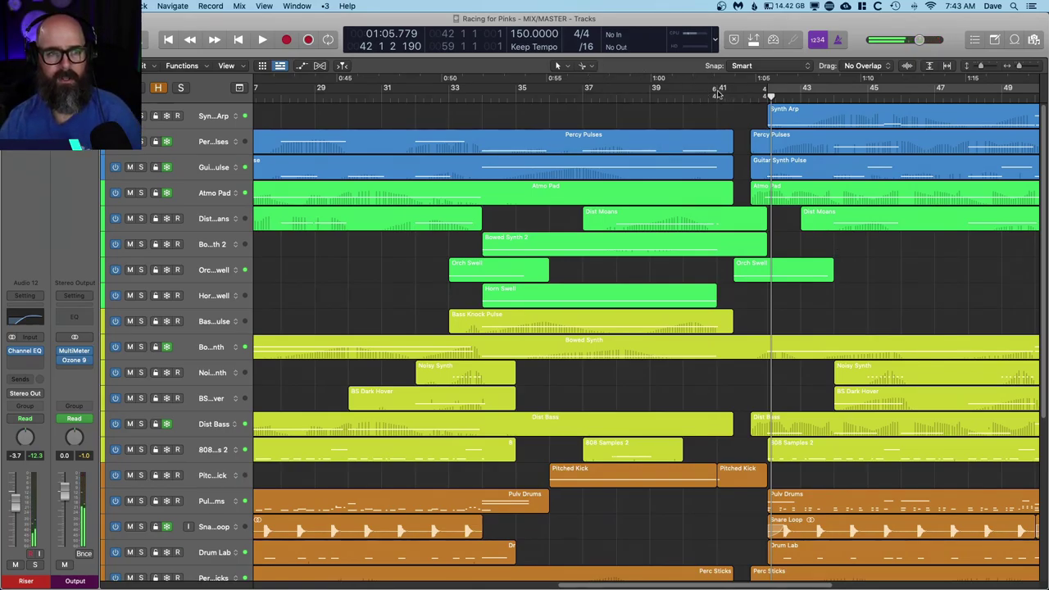
# - Set the cycle range over bar 41 and play the full arrangement from its start
pyautogui.moveTo(717, 93); pyautogui.dragTo(747, 95)
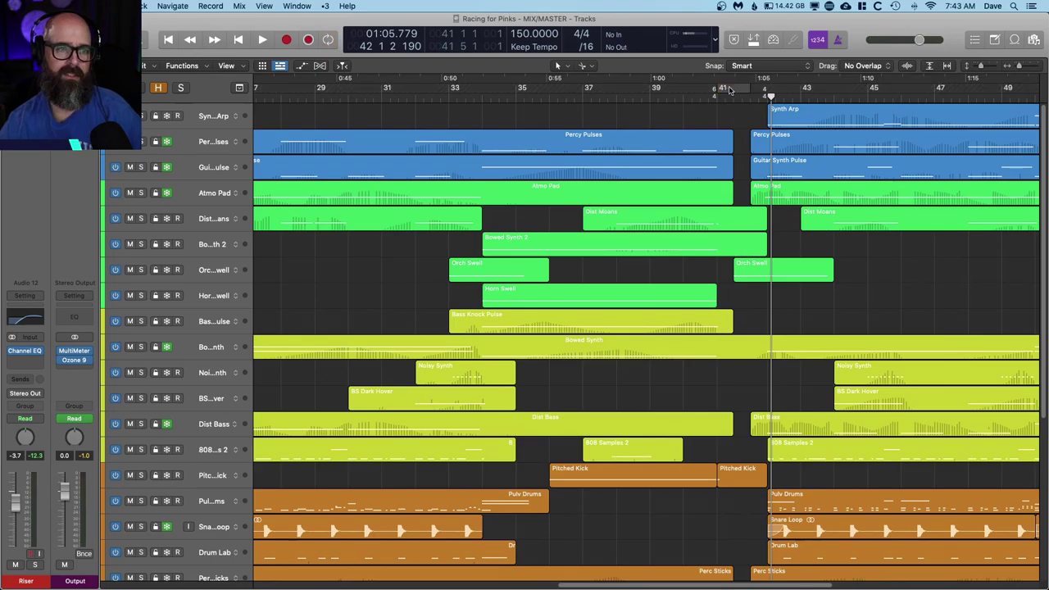
pyautogui.click(717, 96)
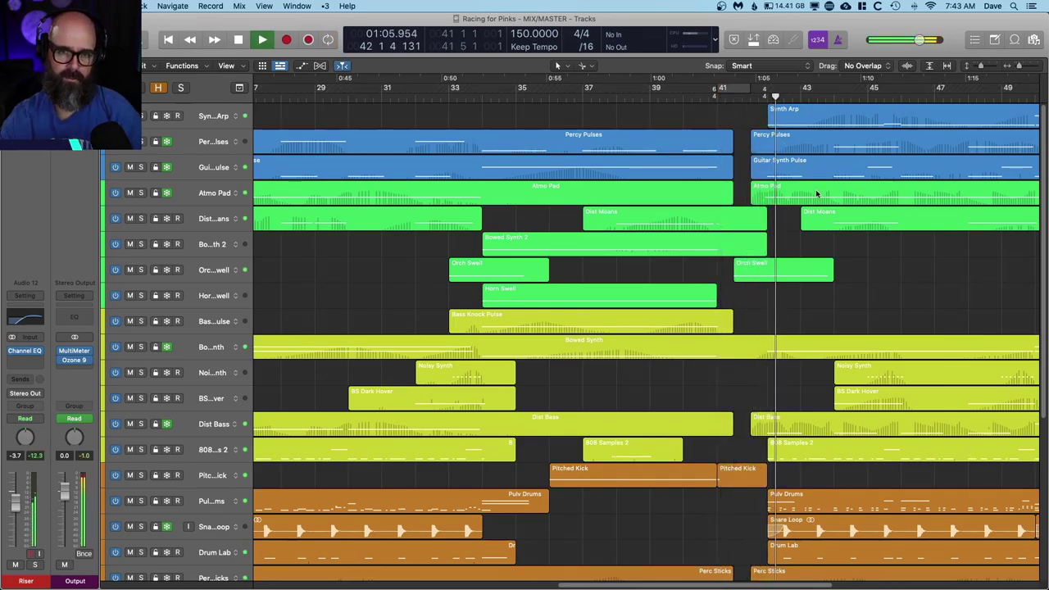
pyautogui.press('z')
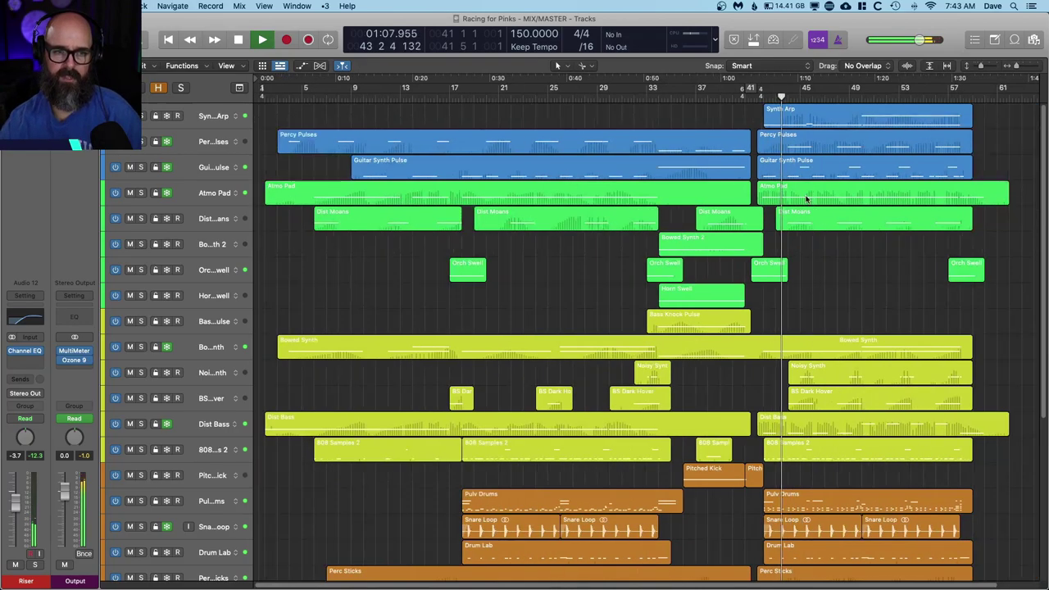